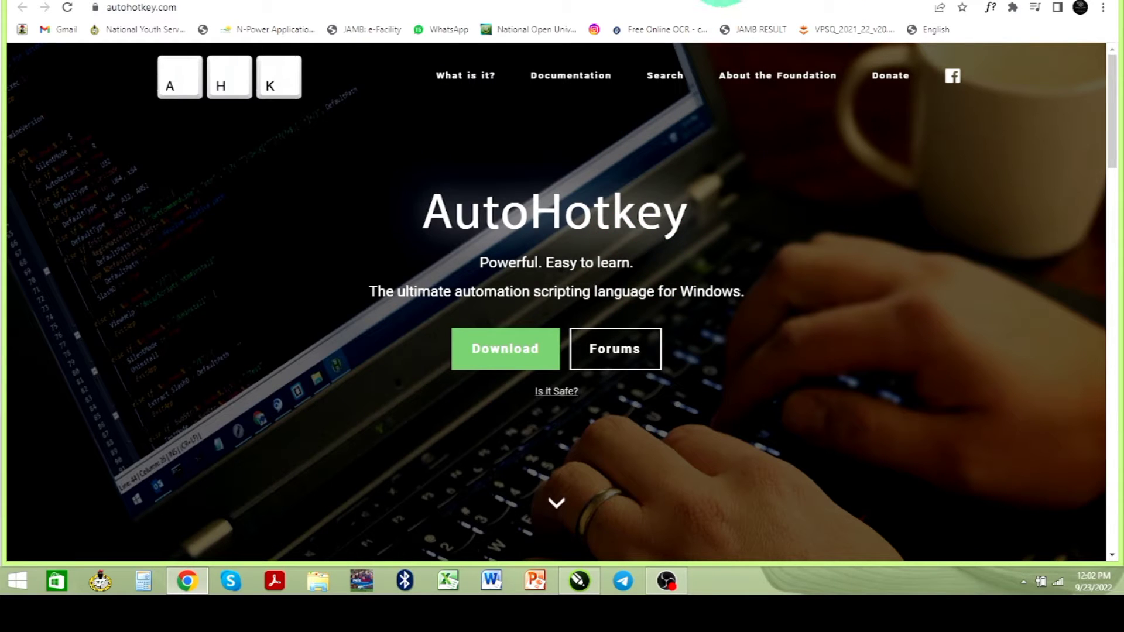
Review the Cursor Highlighter 2.2 download section on the Boisvert lab page and the AutoHotkey site's download page
click(718, 0)
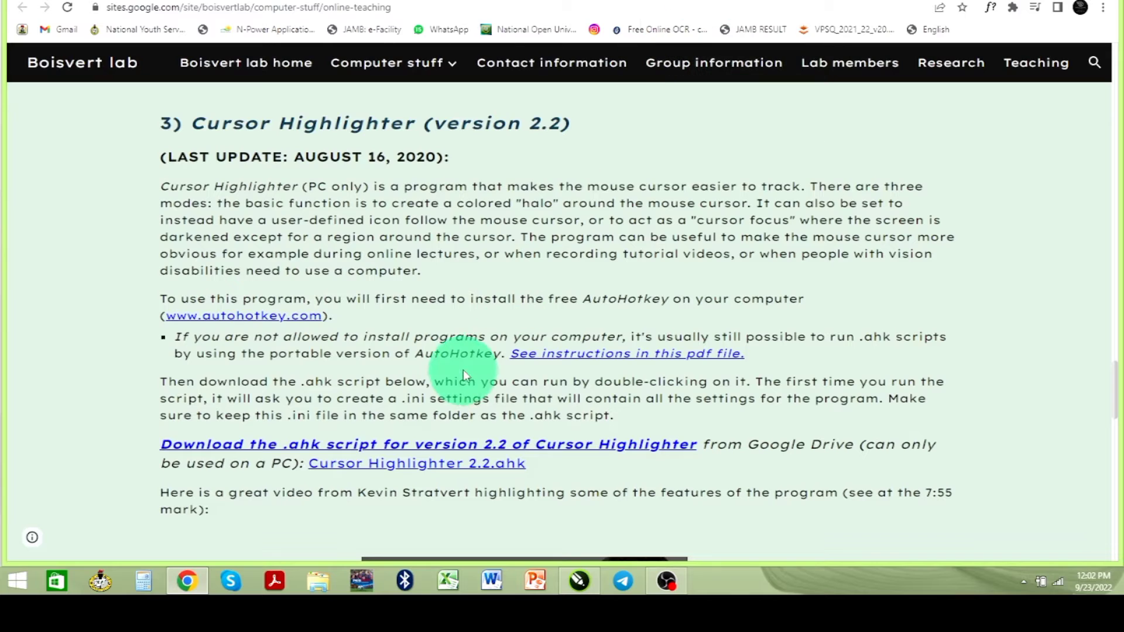
scroll(459, 369, down, 2)
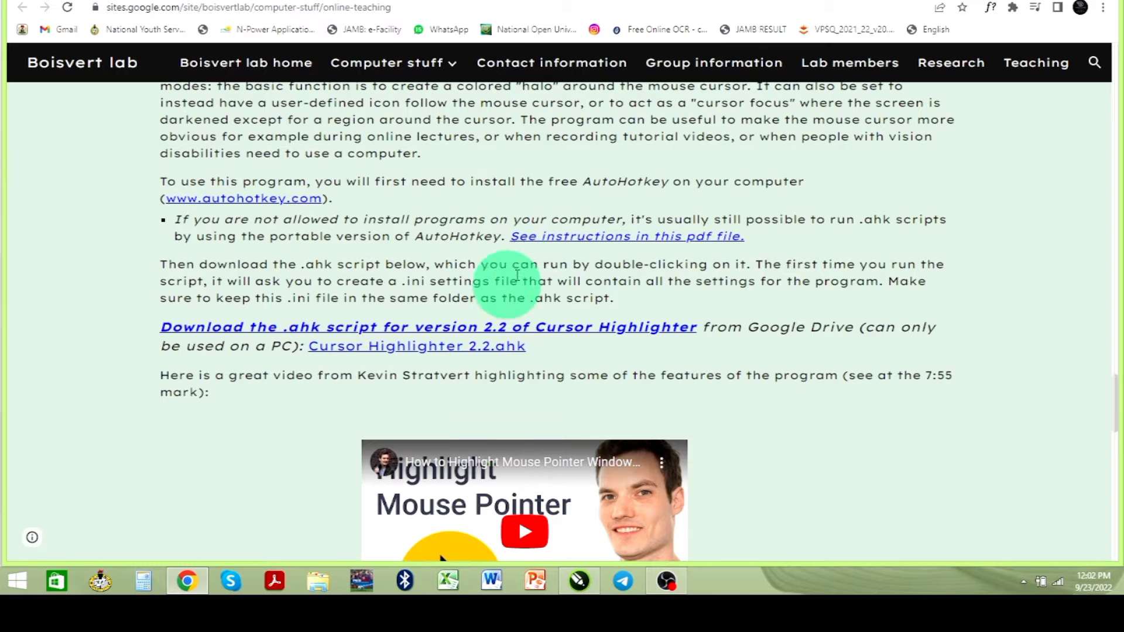
click(842, 2)
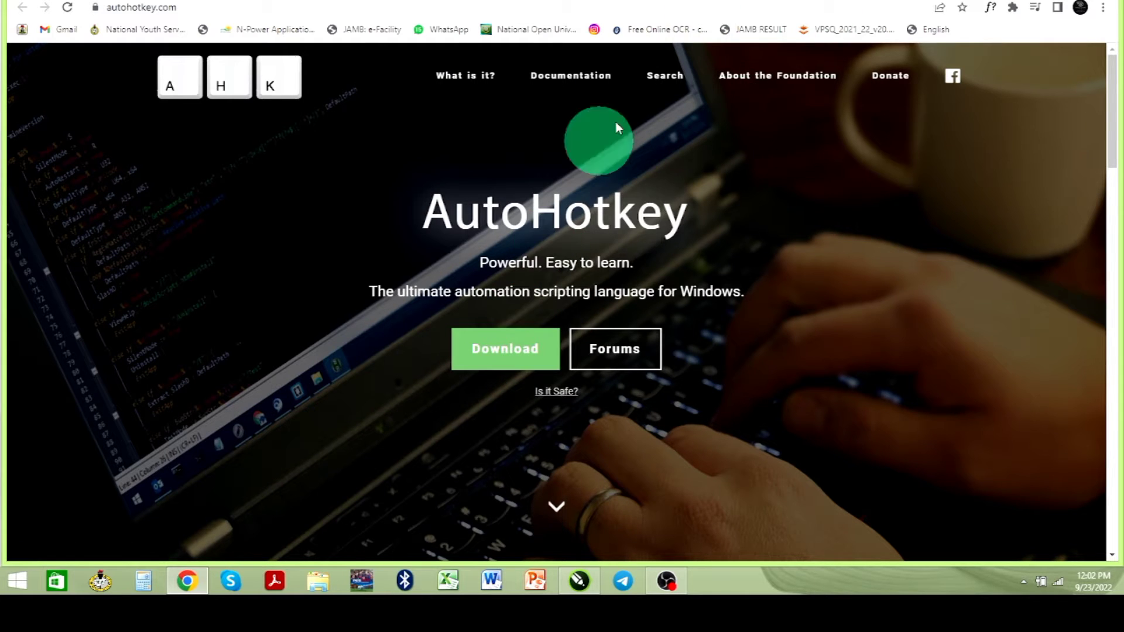
click(680, 0)
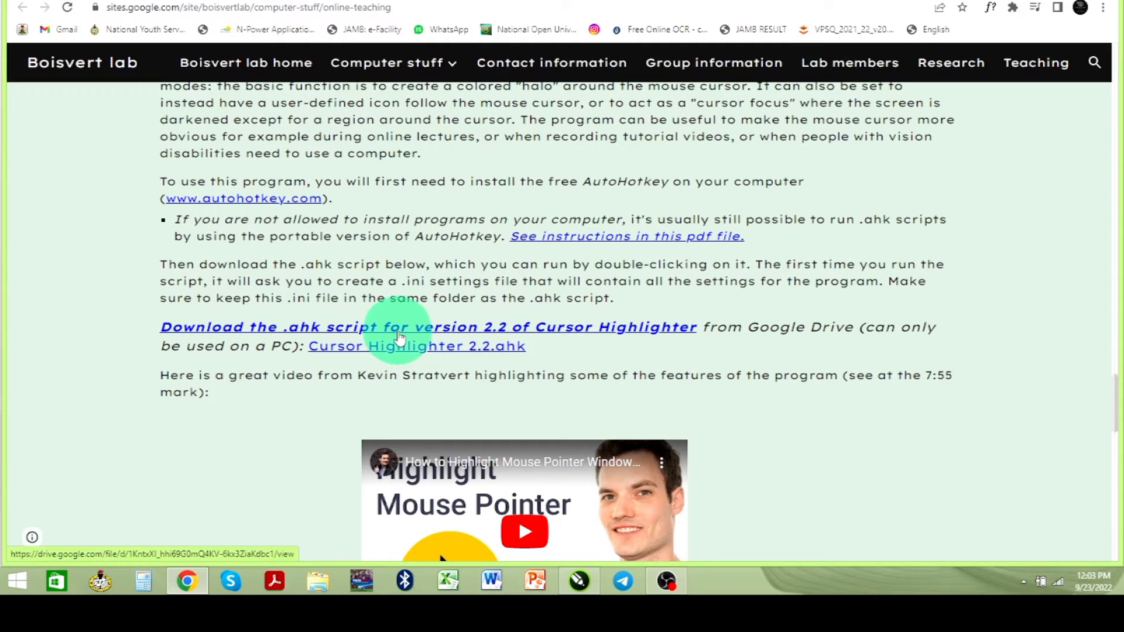
In File Explorer, run the Cursor Highlighter 2.2 script from the Highlight Cursor folder in Downloads and switch it to color highlight
click(319, 587)
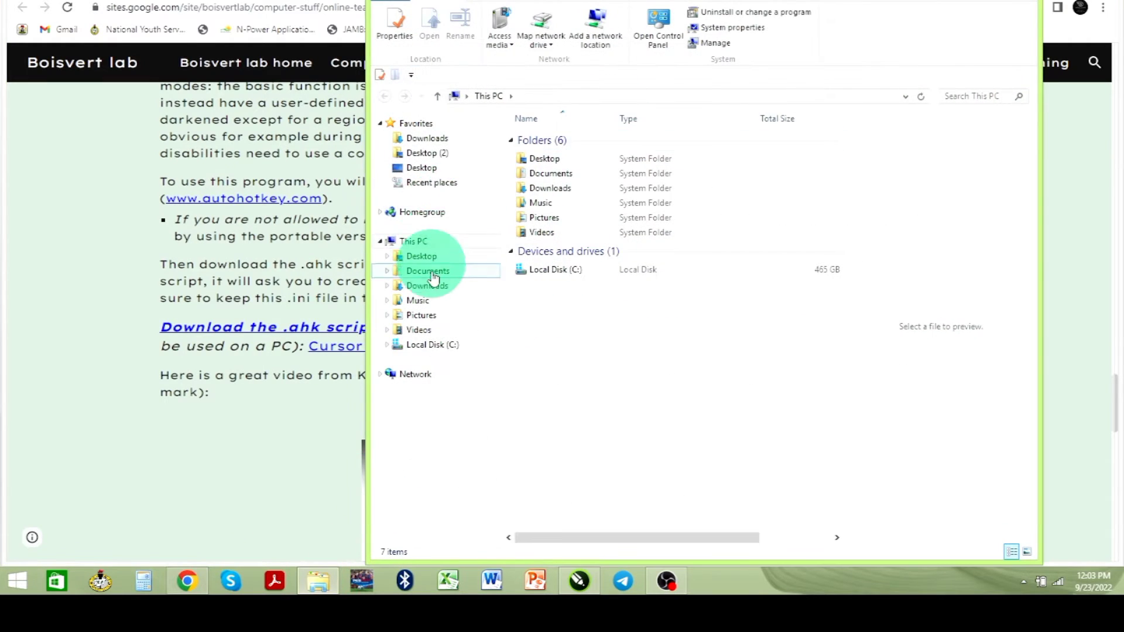
click(429, 285)
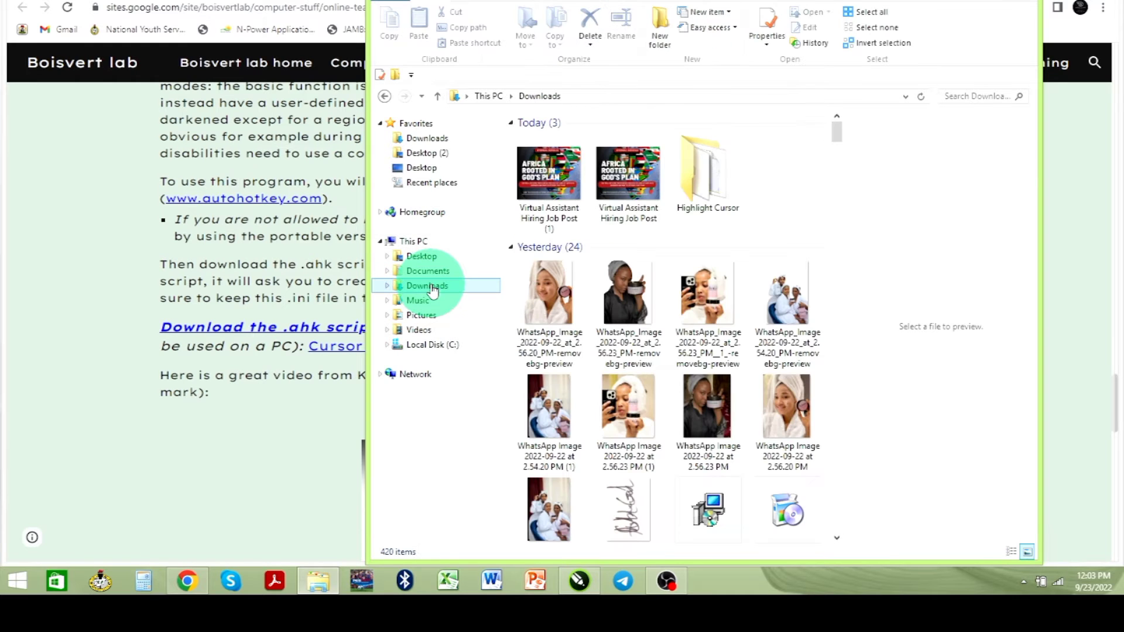
double_click(694, 189)
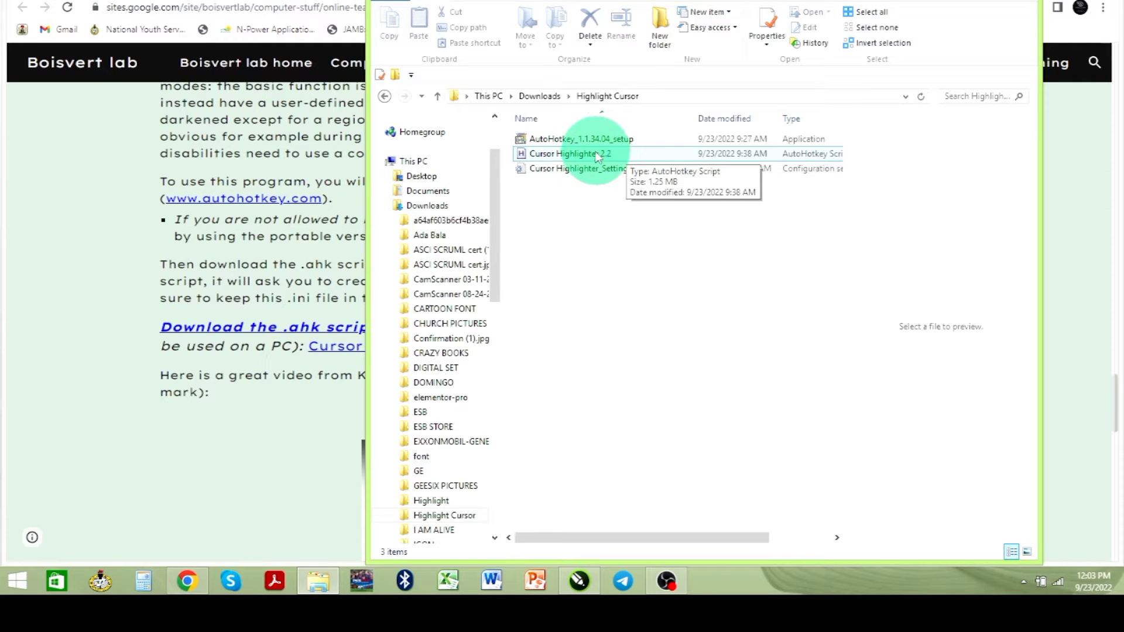
double_click(575, 156)
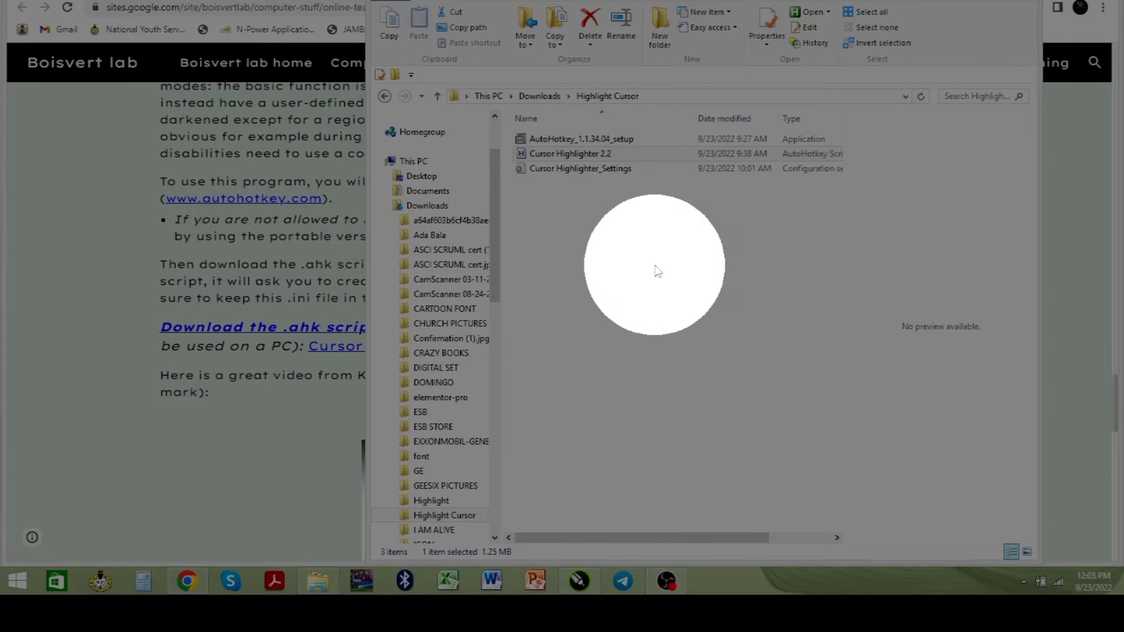
key(F9)
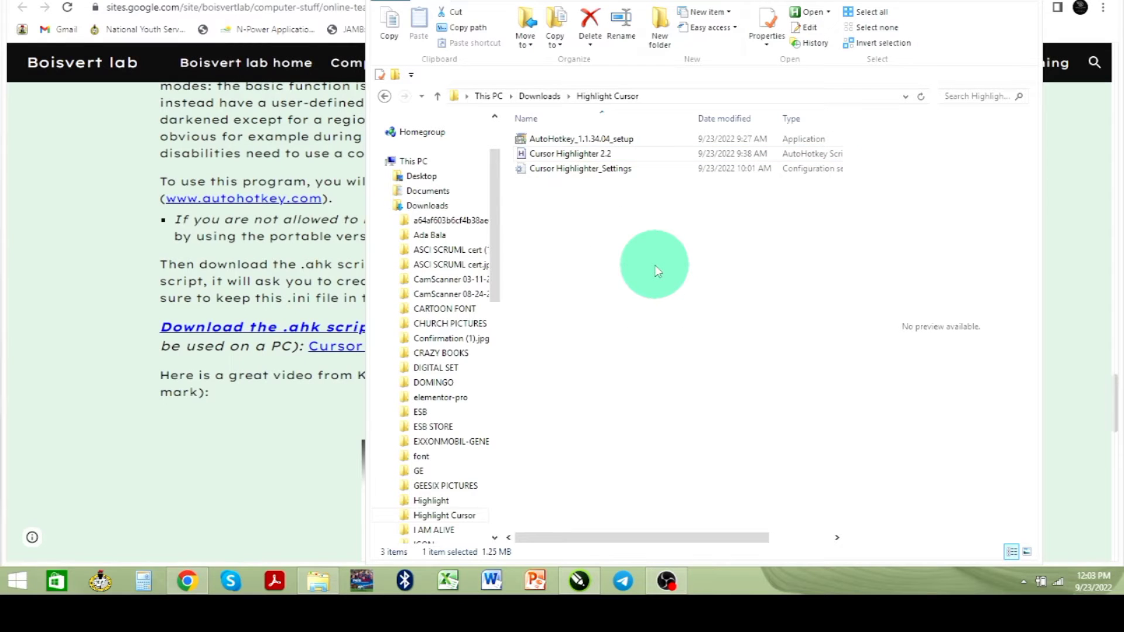
Open the running Cursor Highlighter's settings and move the options window off the file list
click(1023, 584)
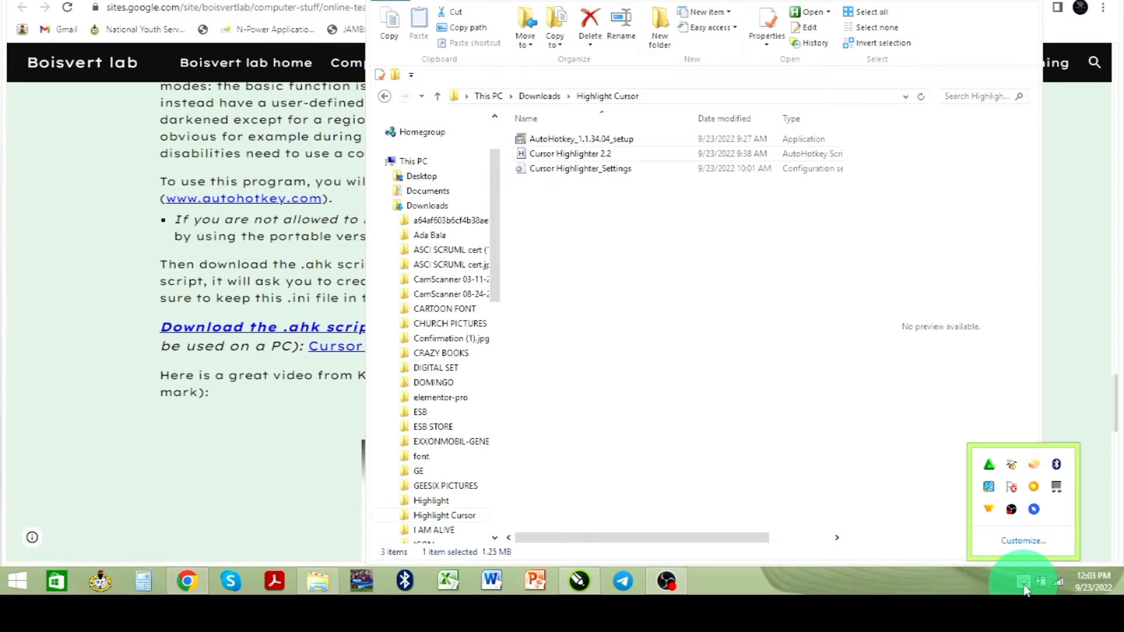
click(1034, 513)
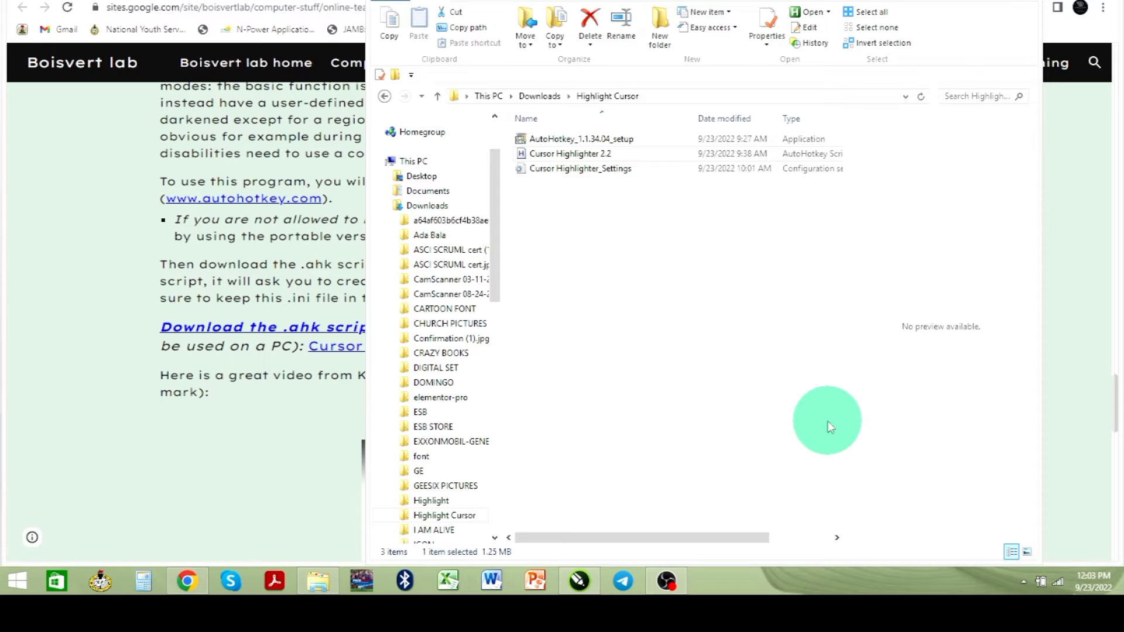
click(1023, 585)
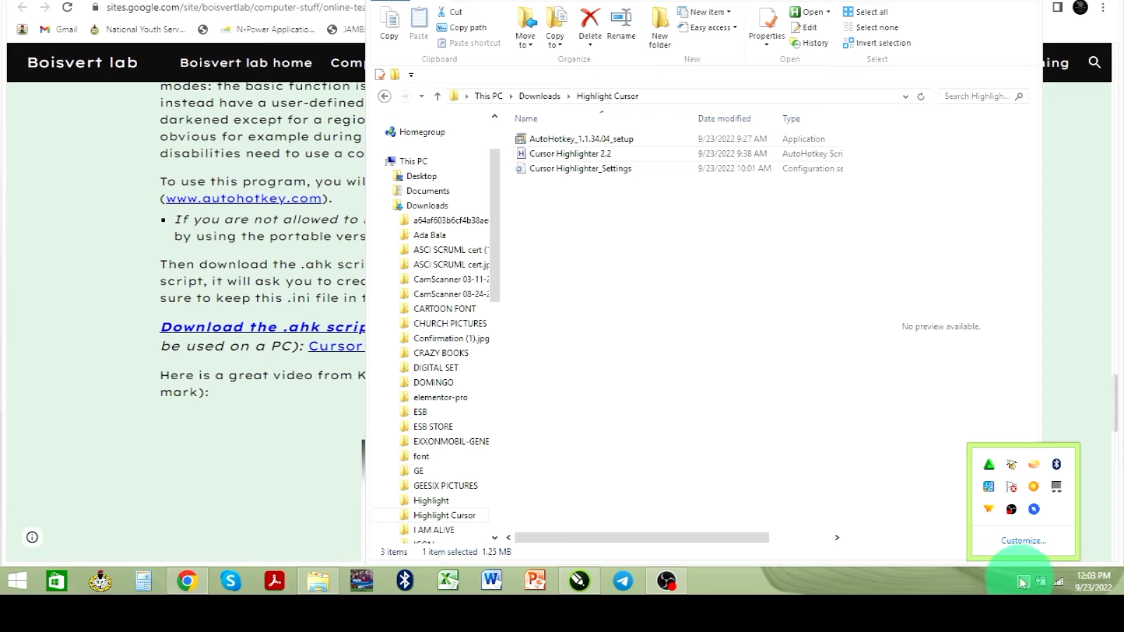
right_click(1034, 513)
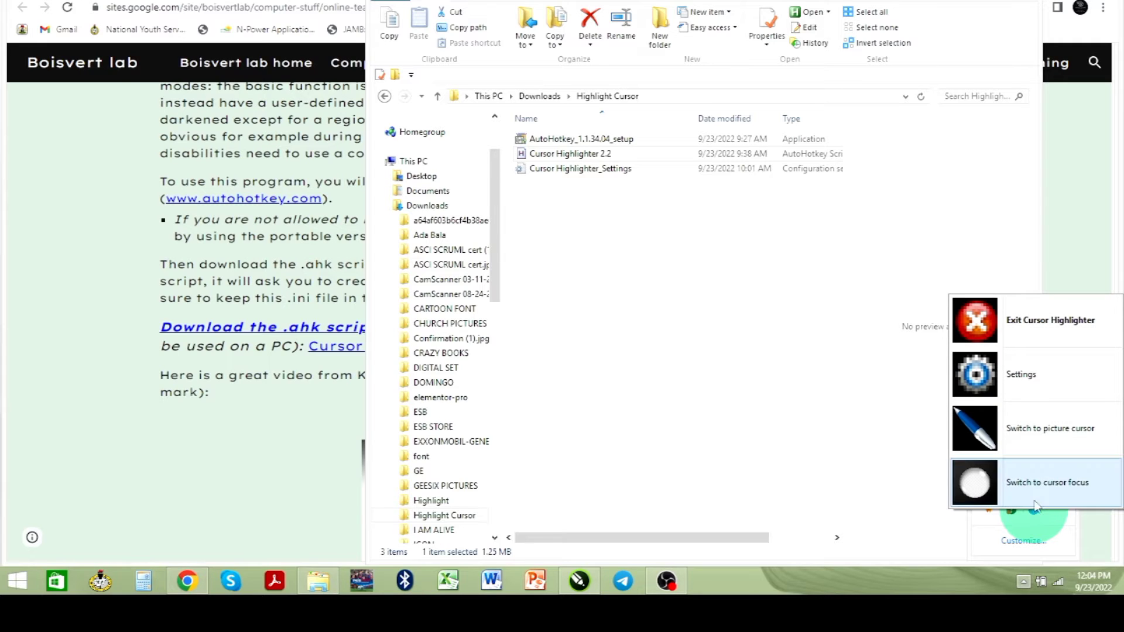
click(976, 382)
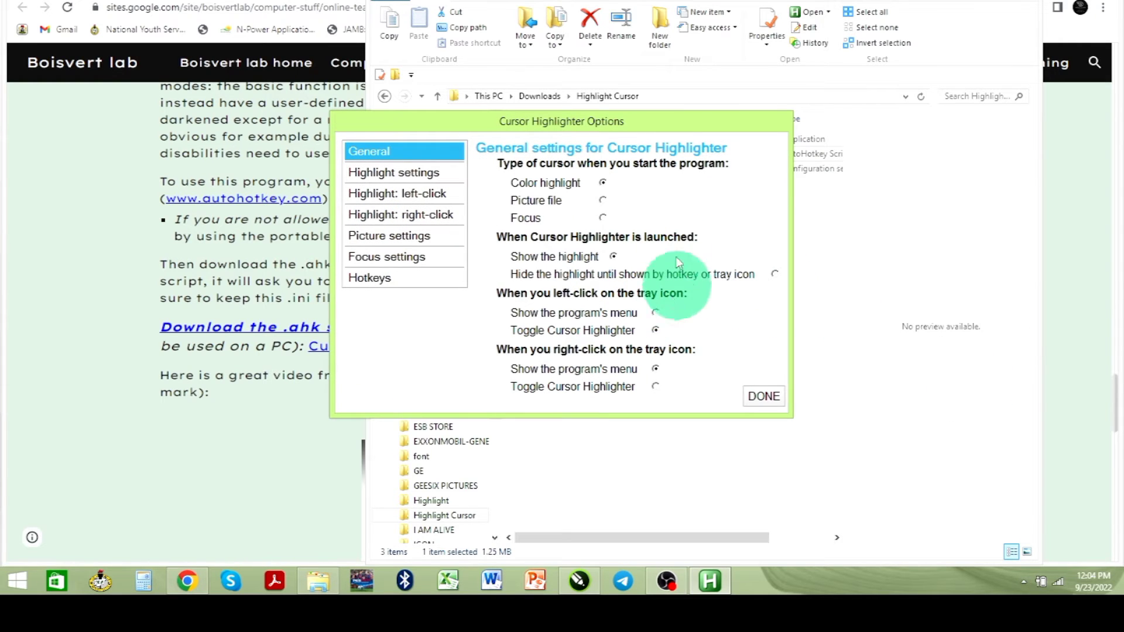
drag(572, 123, 273, 110)
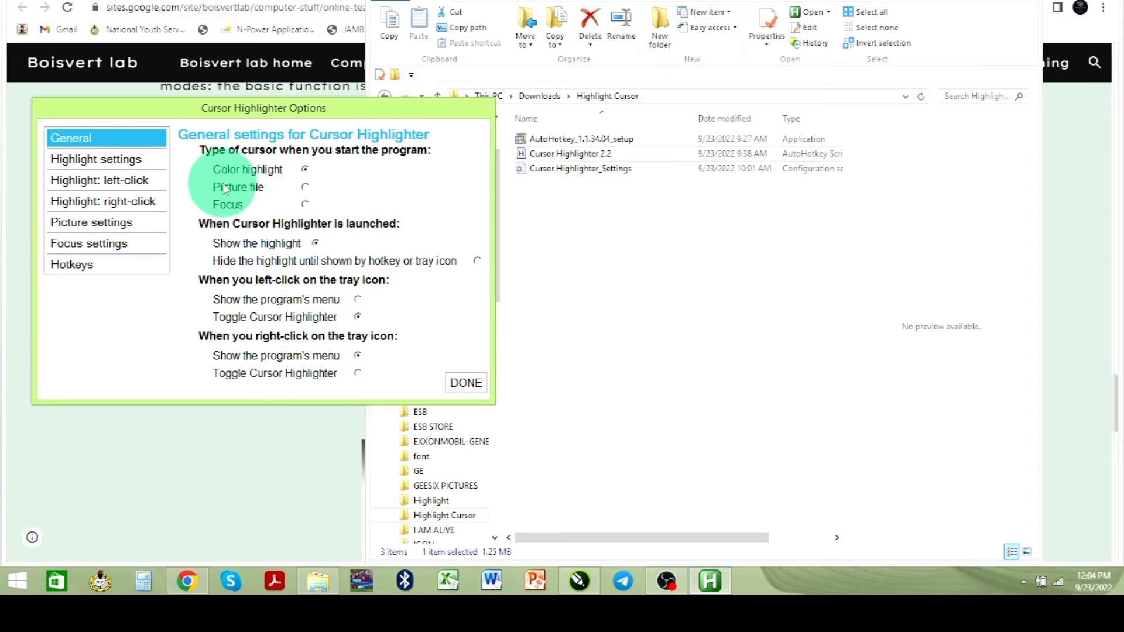
Try the Picture file and Focus cursor types in the general settings, and return to Color highlight
click(304, 188)
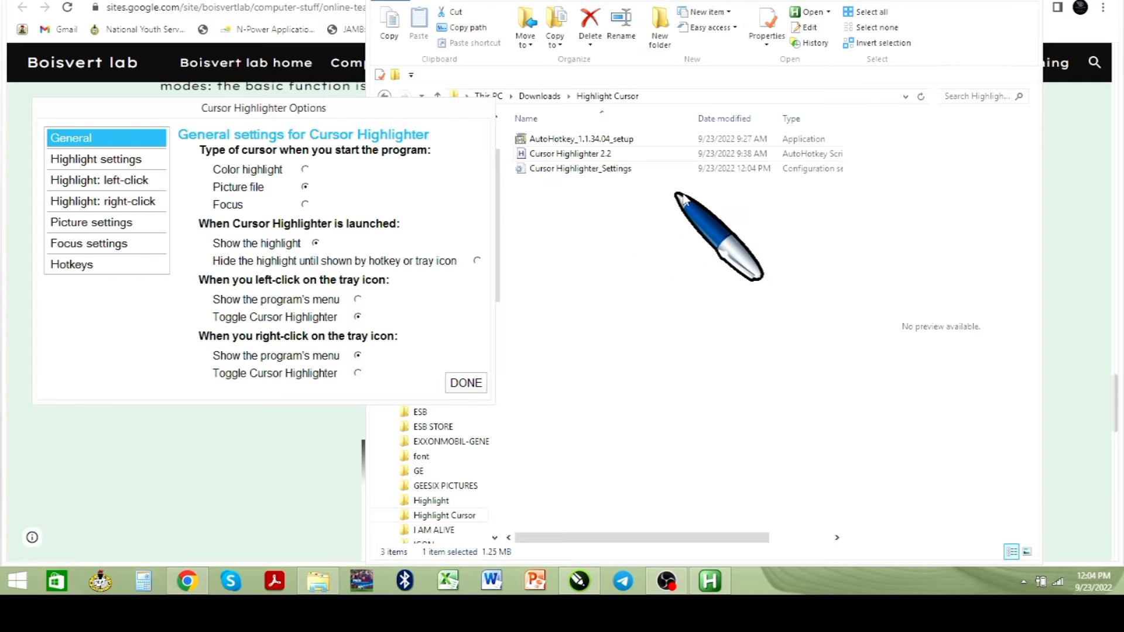
click(304, 205)
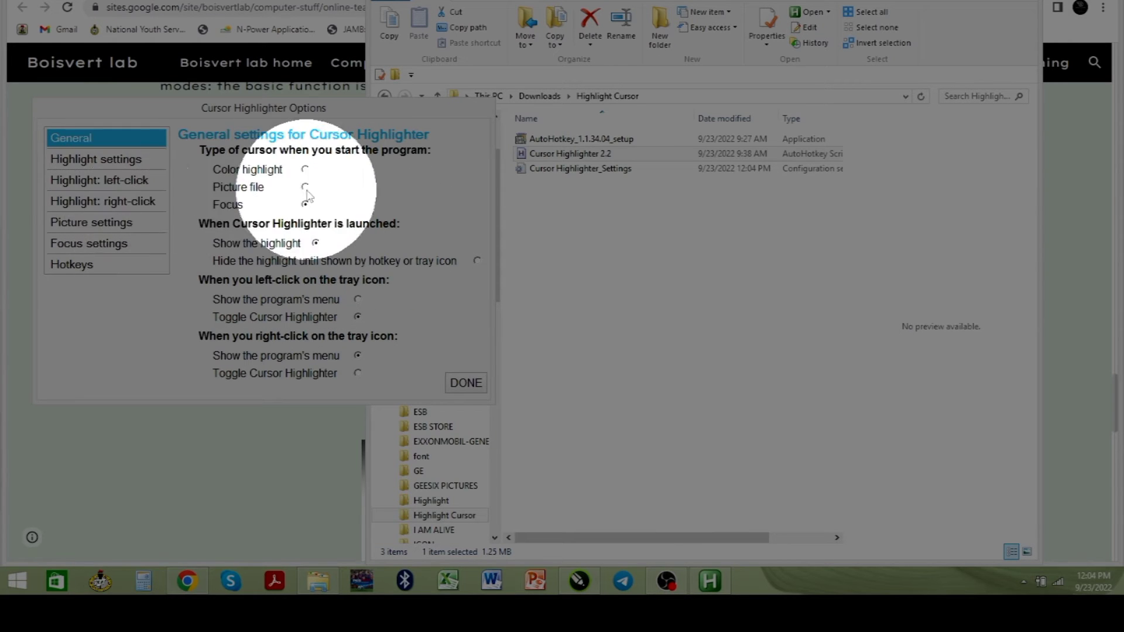
click(305, 169)
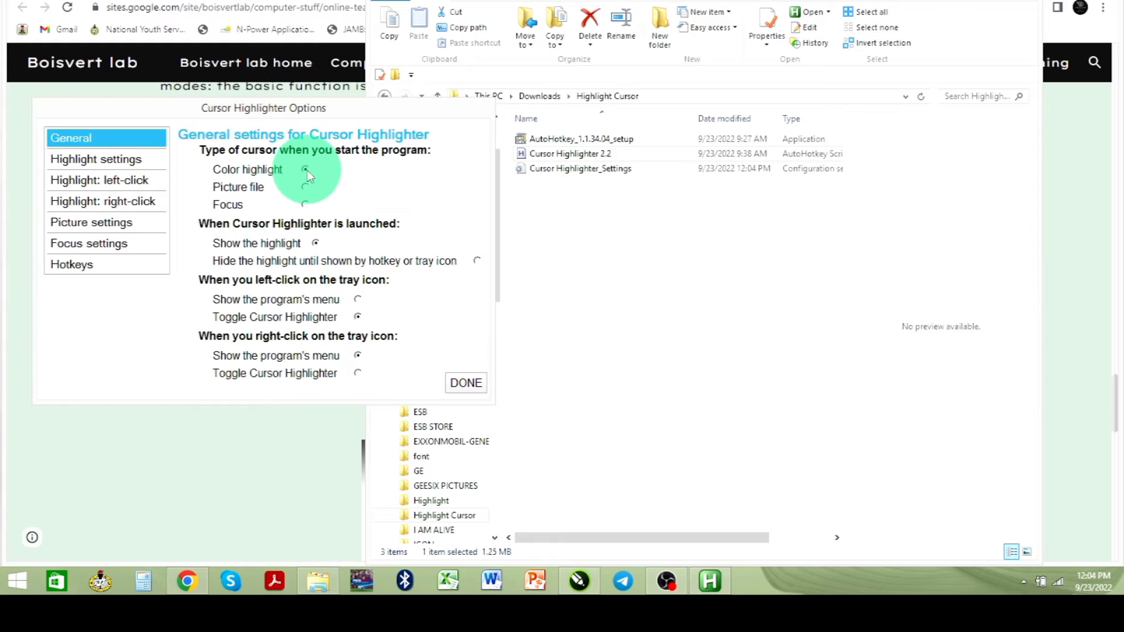
In the highlight settings, try opacities of 25, 100 and 255, and settle on an opacity of 125
click(114, 160)
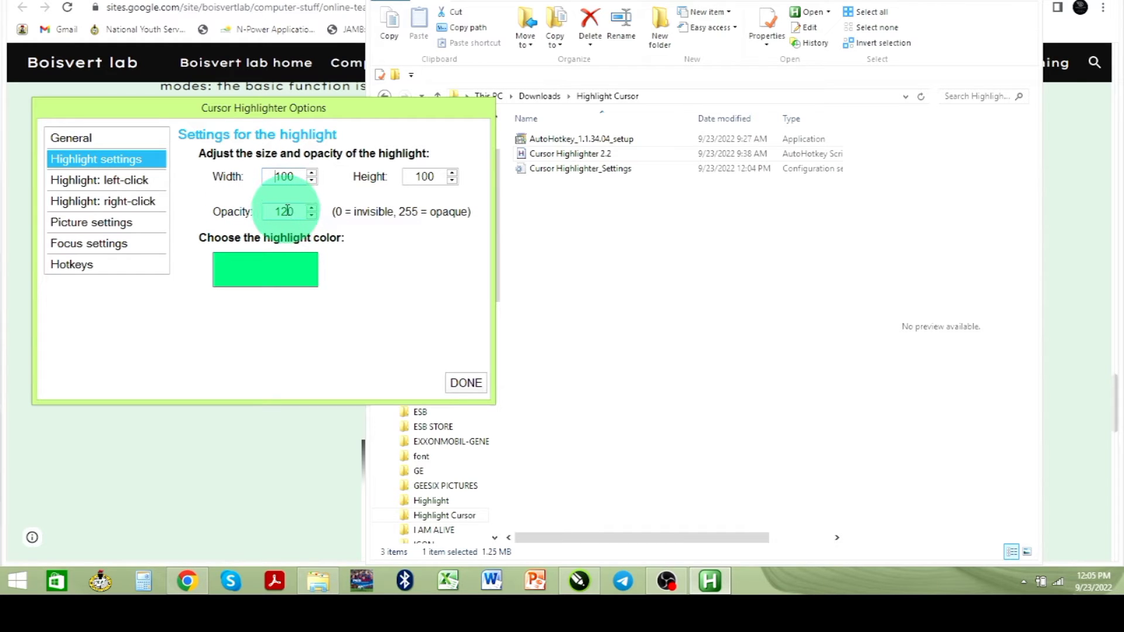
drag(290, 212, 258, 214)
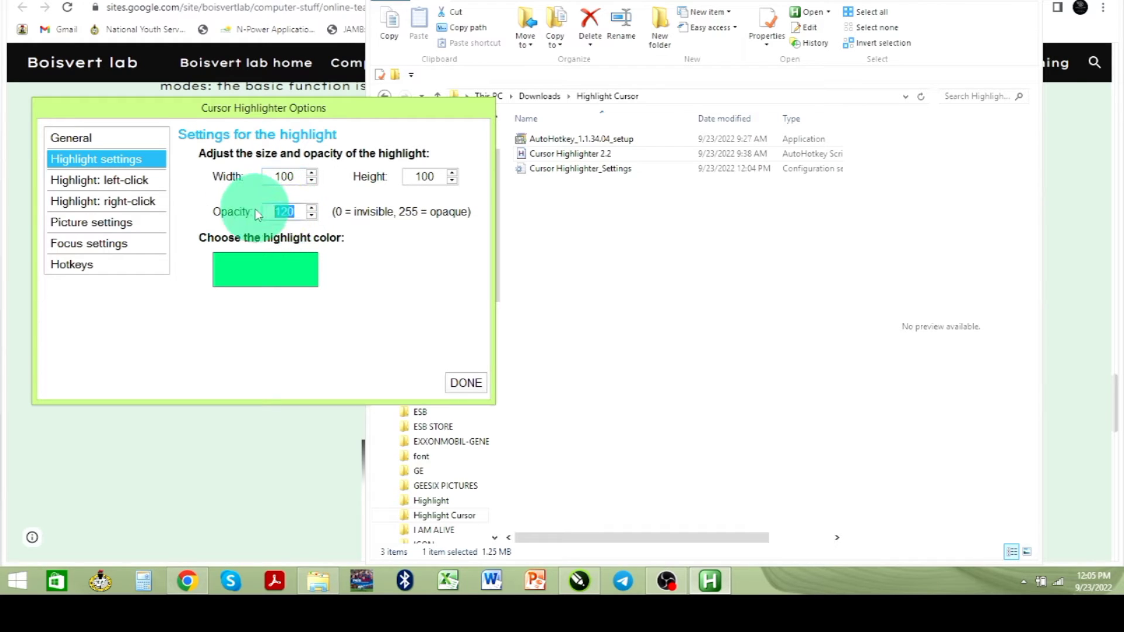
text(1)
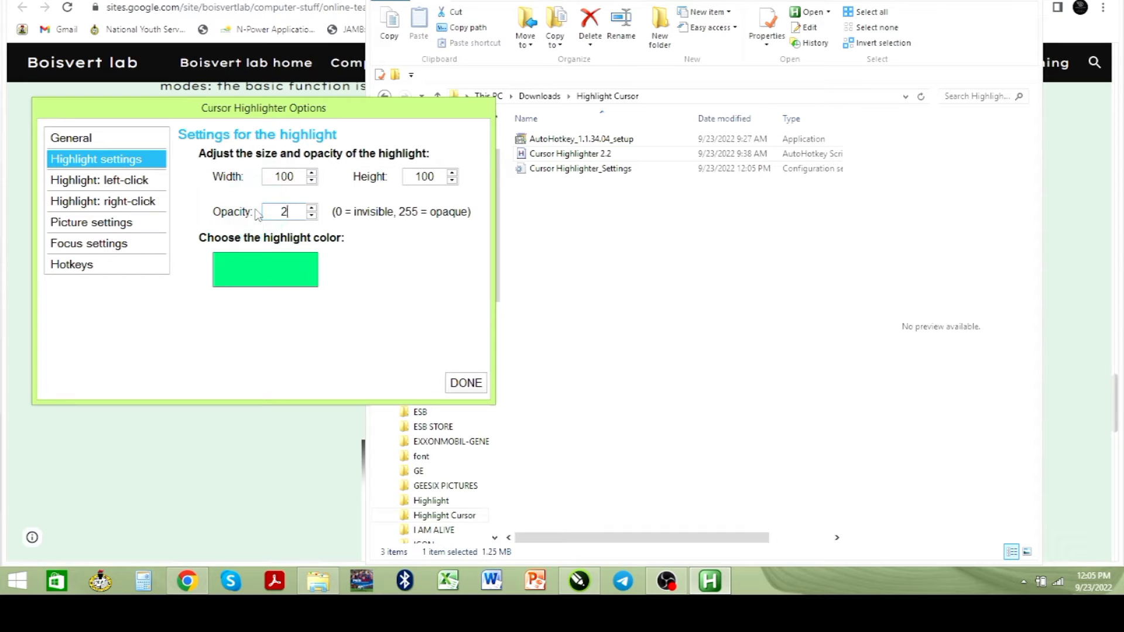
text(5)
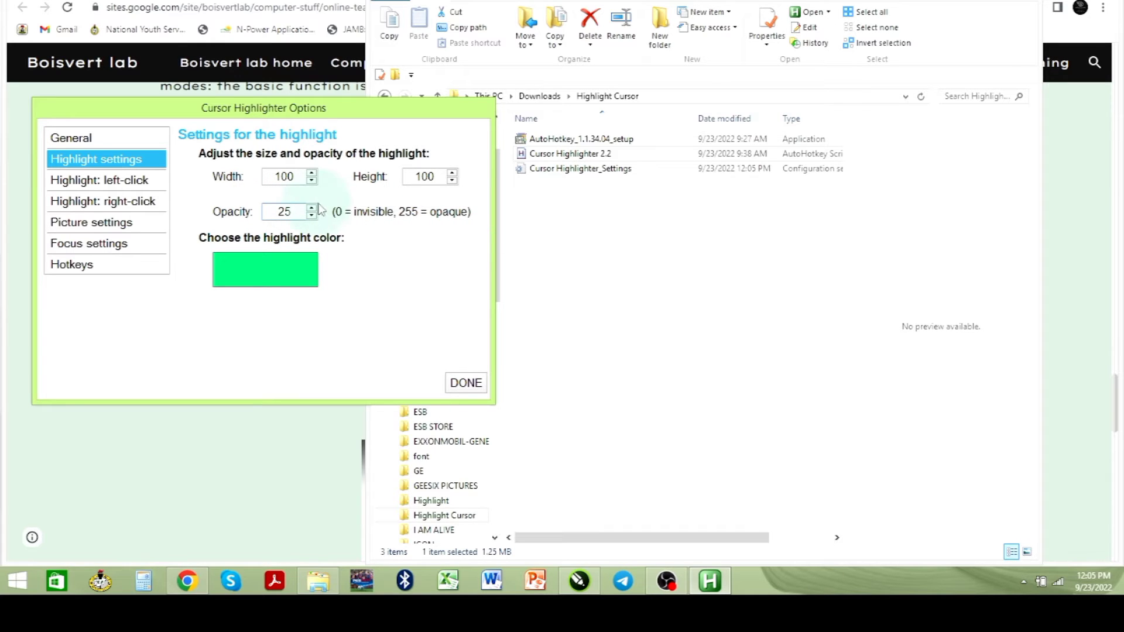
drag(292, 209, 273, 208)
text(100)
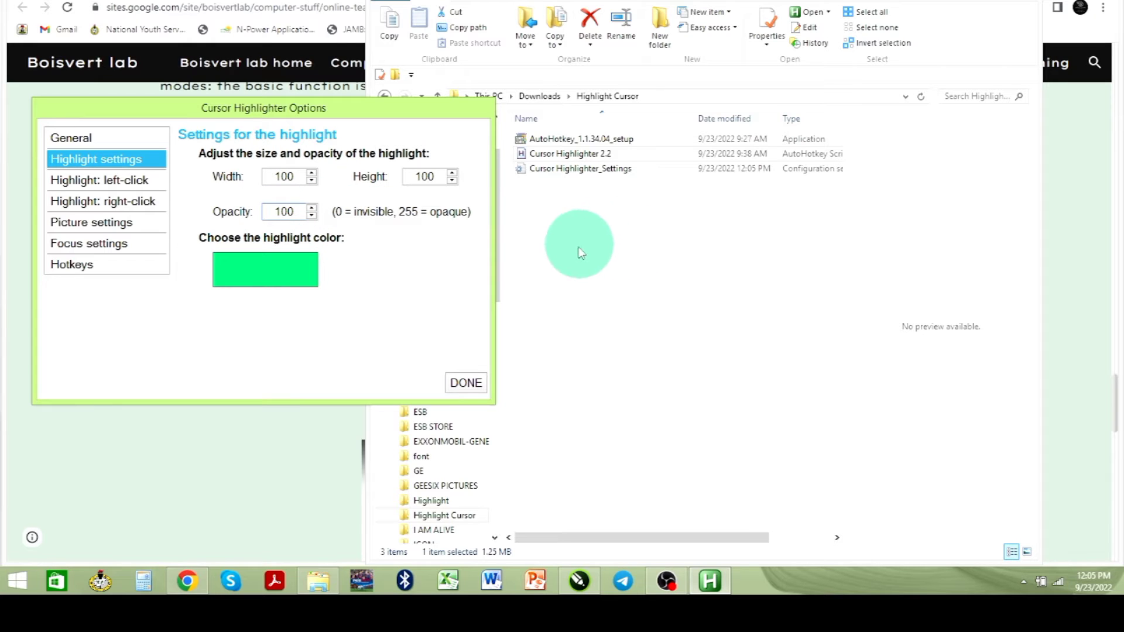
double_click(292, 211)
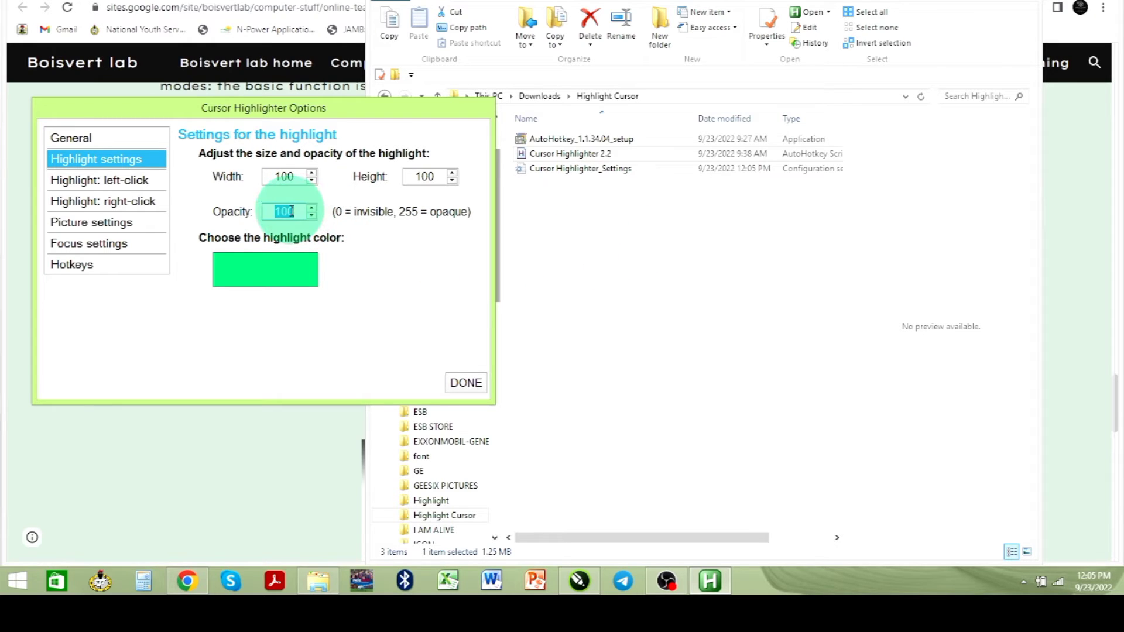
text(255)
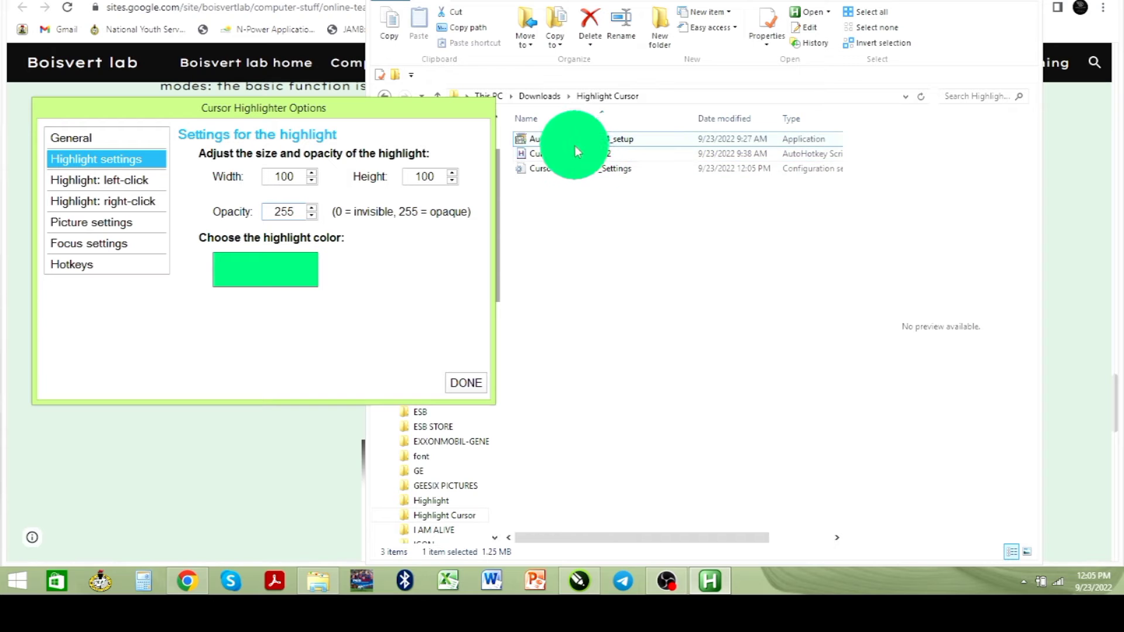
double_click(285, 211)
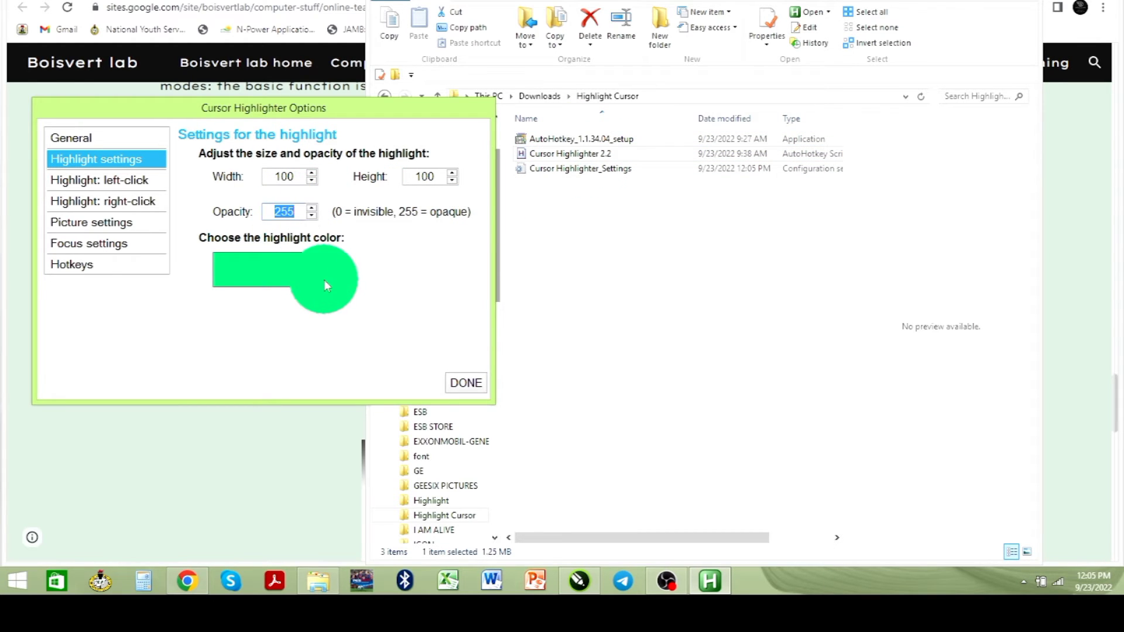
text(12)
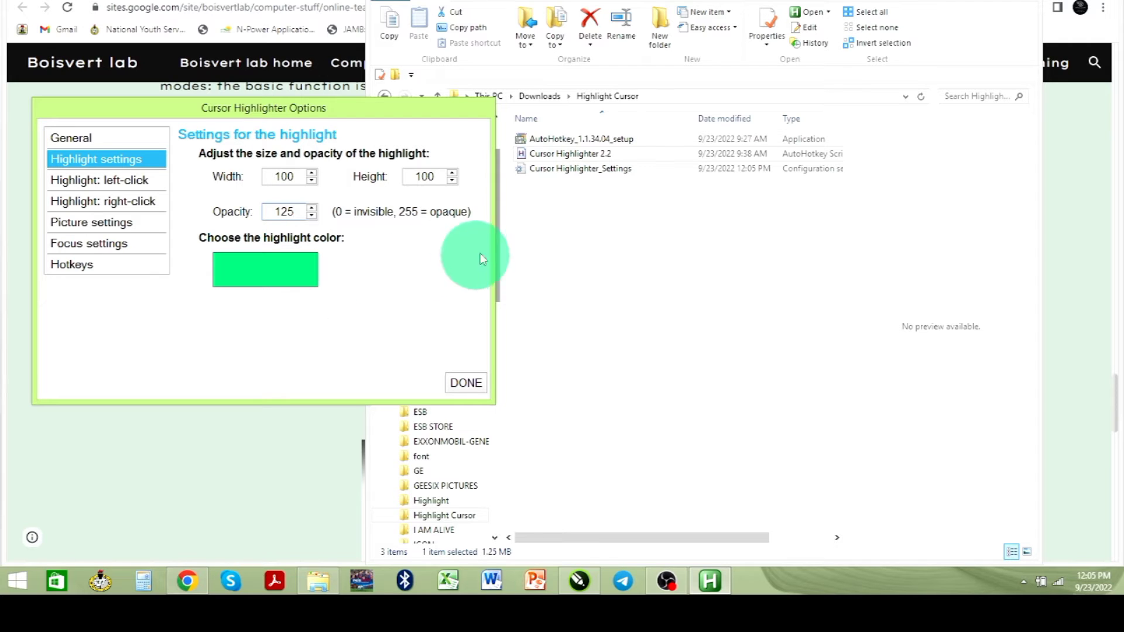
Try a highlight size of 200 in width and 200 in height
double_click(296, 177)
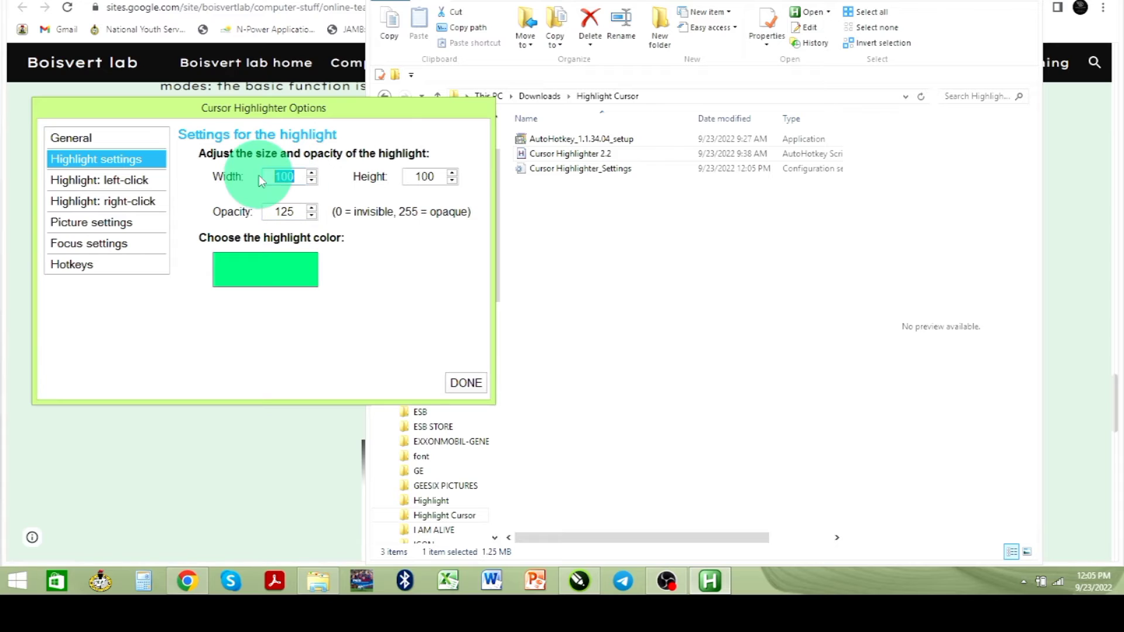
text(200)
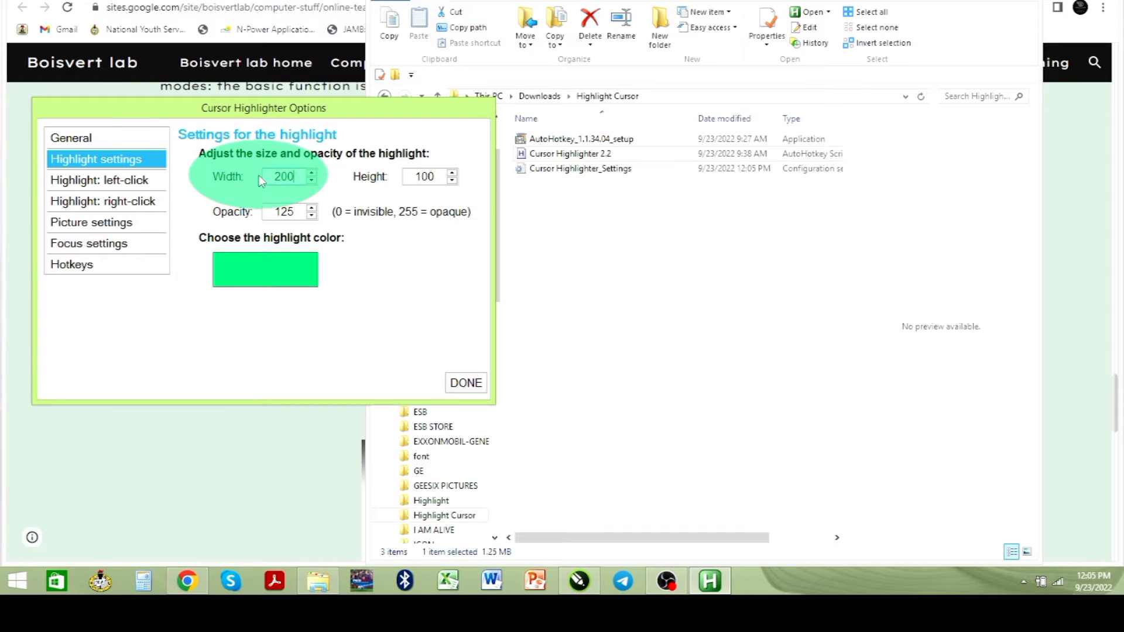
double_click(416, 177)
text(200)
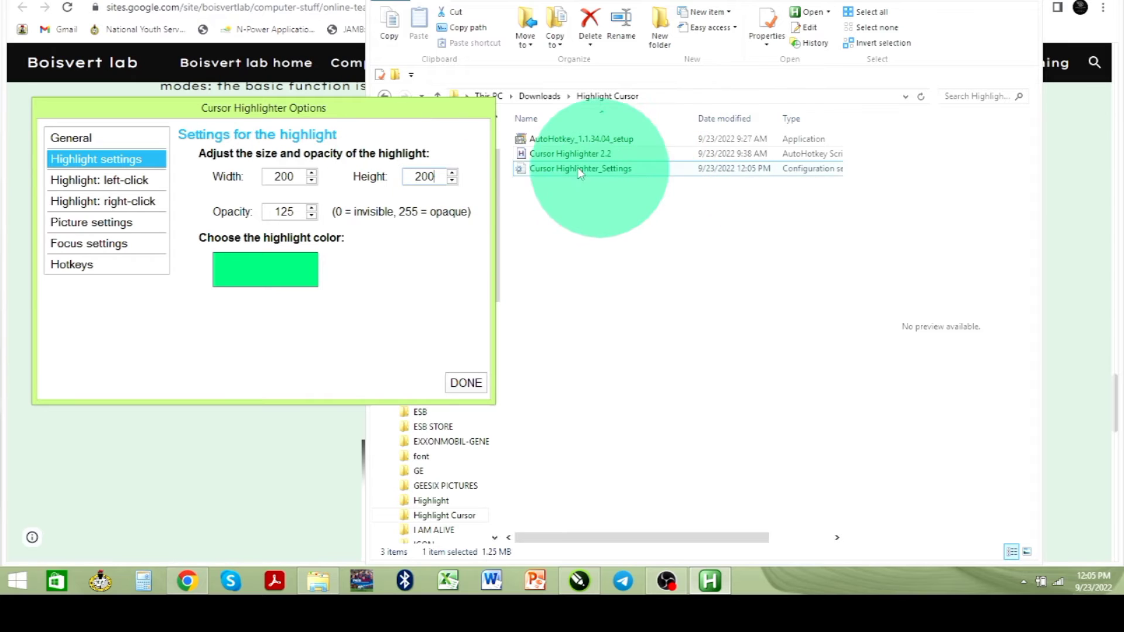
Set both the width and the height of the highlight to 50
double_click(264, 176)
text(50)
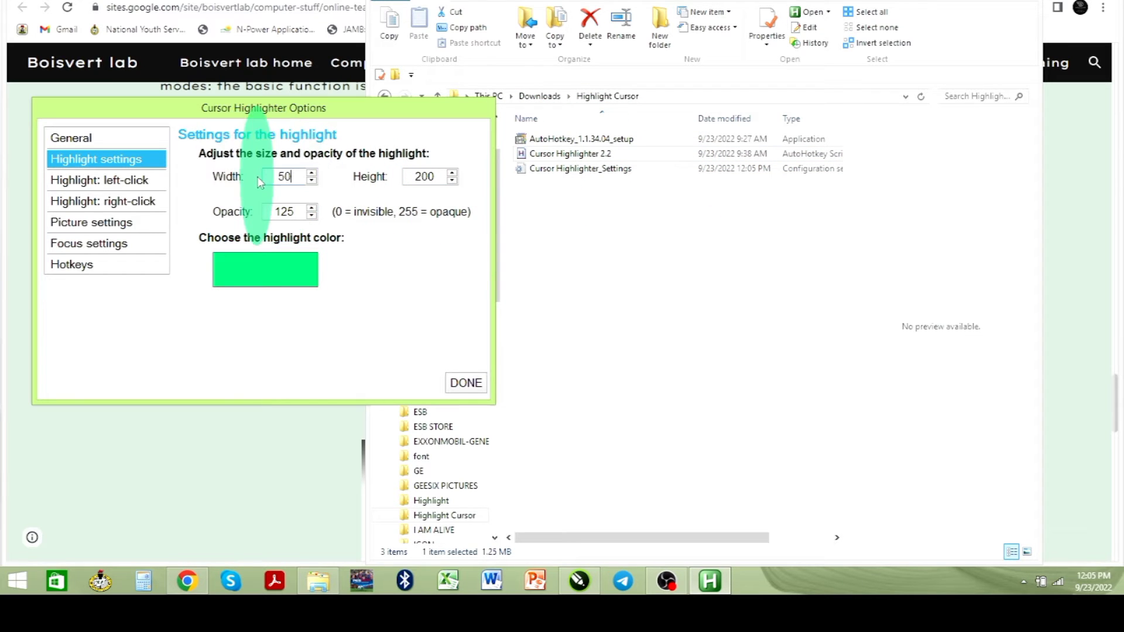
double_click(430, 176)
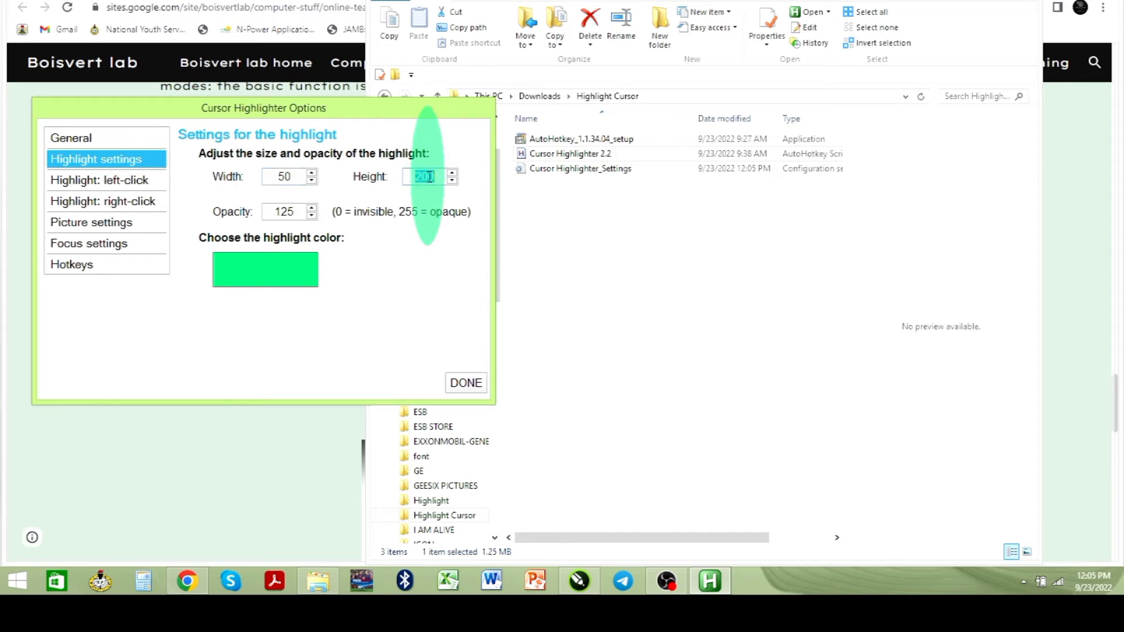
text(50)
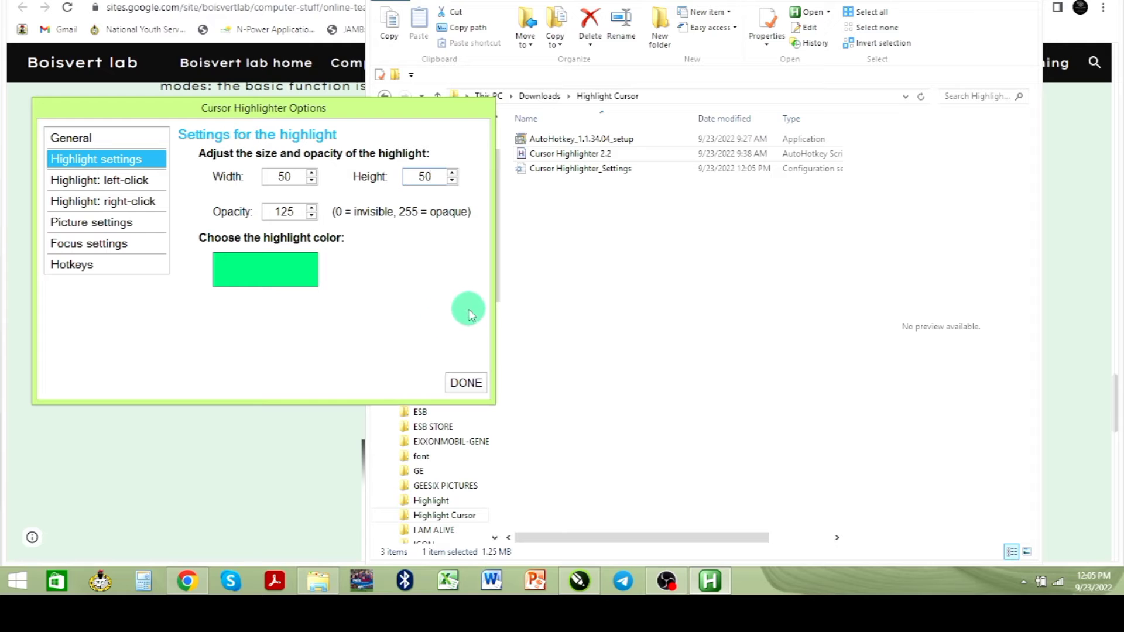
Open the left-click highlight settings and test the left-click highlight on the Cursor Highlighter_Settings file
click(101, 182)
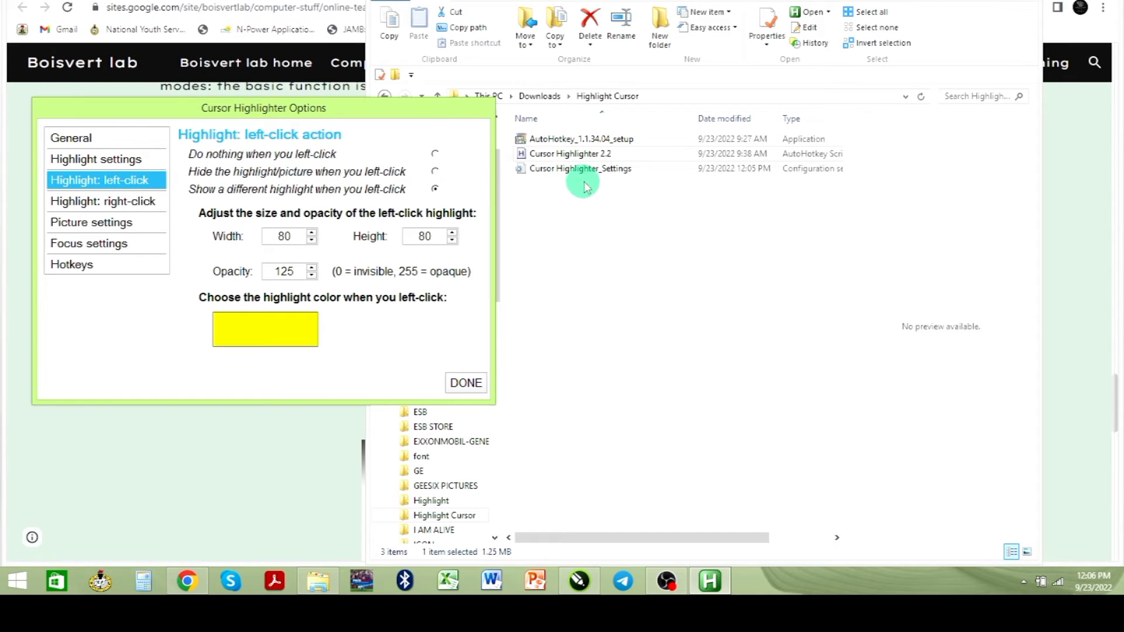
click(588, 171)
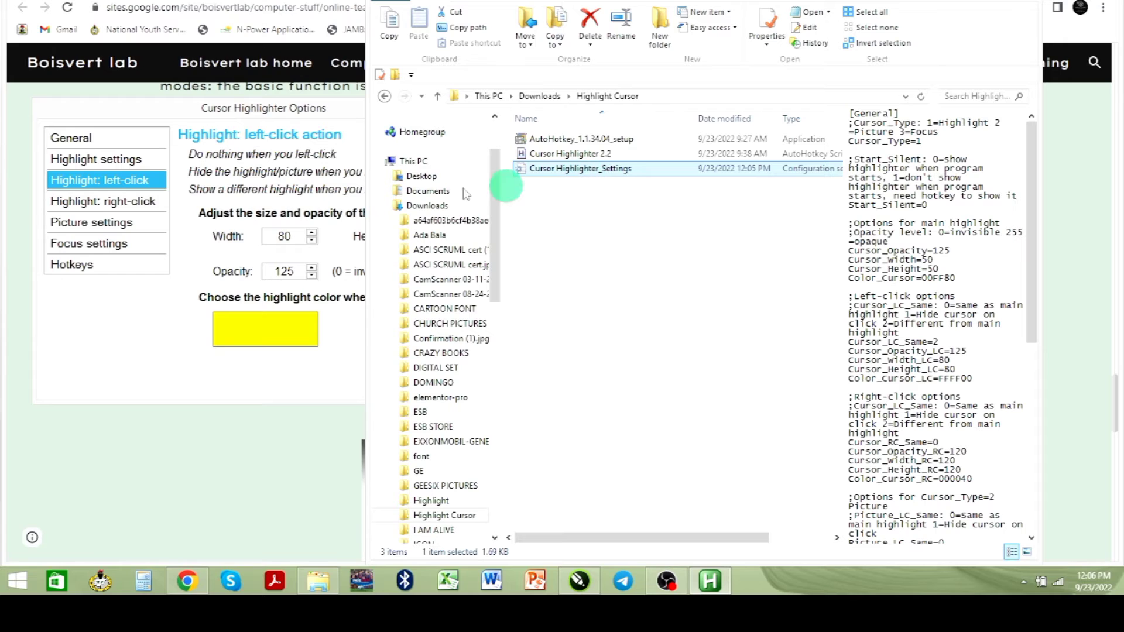
Return to the left-click highlight options, try doing nothing and hiding the highlight, and settle on showing a different highlight
click(302, 409)
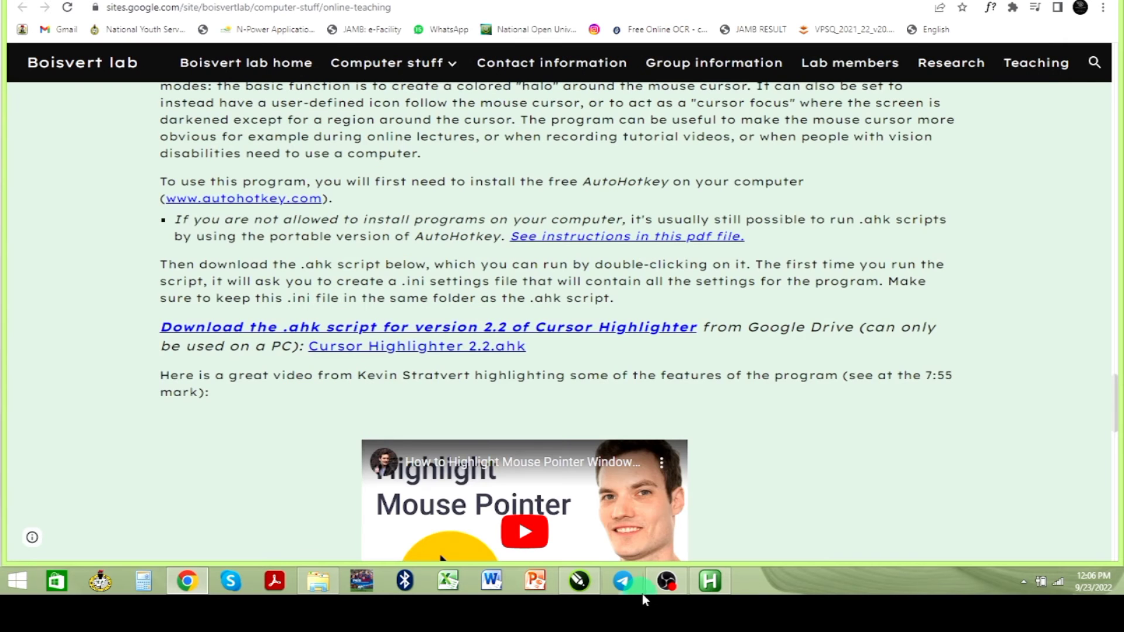
click(709, 581)
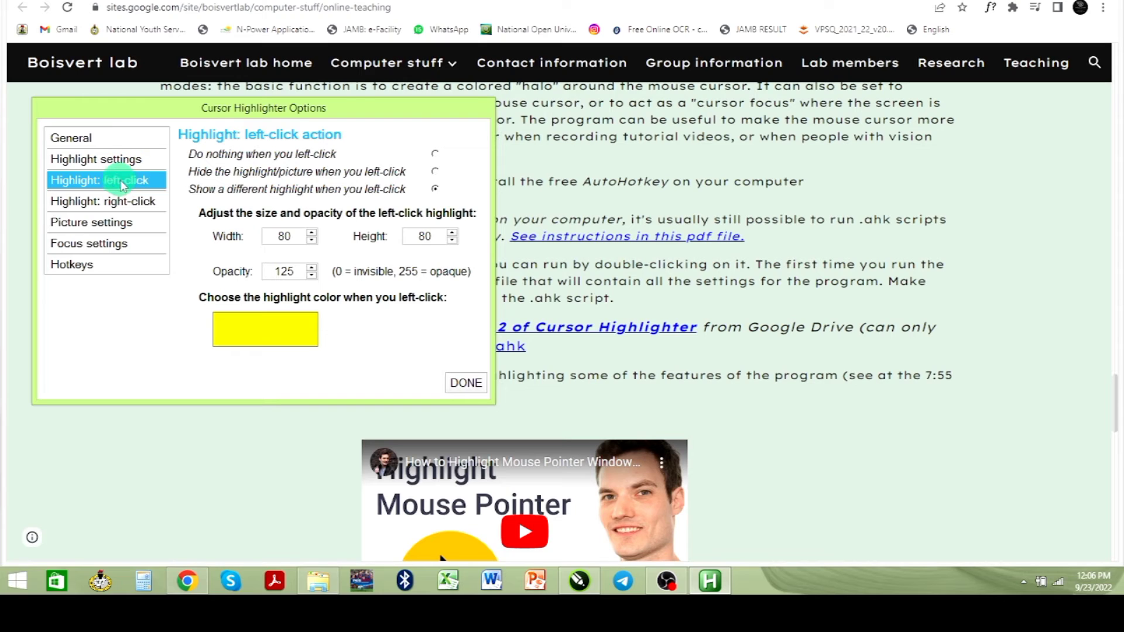
click(434, 154)
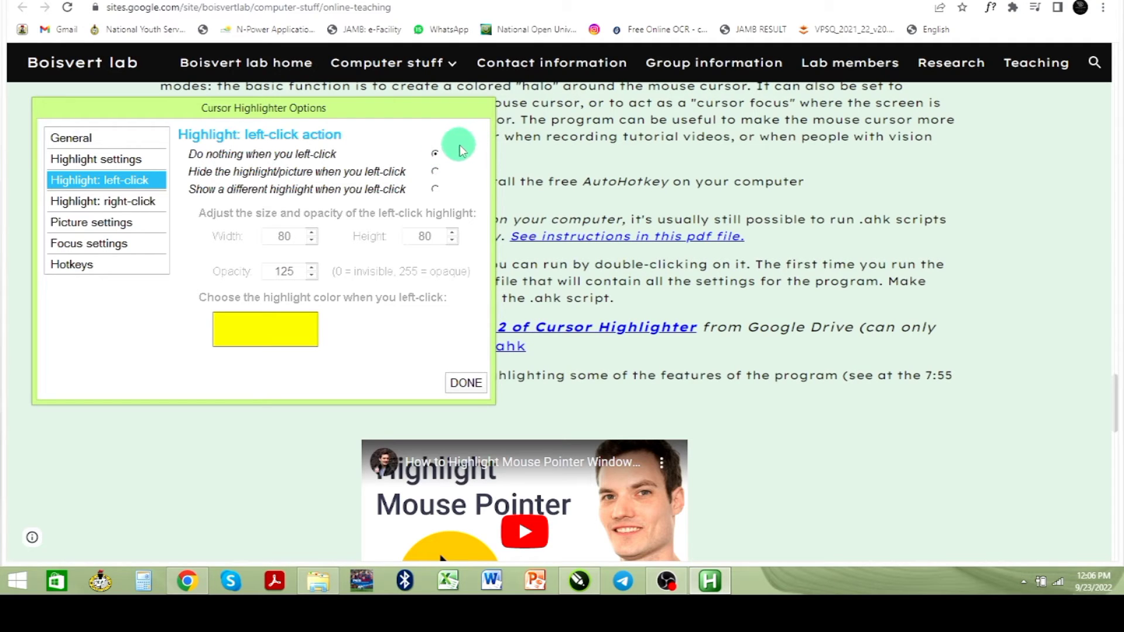
click(435, 172)
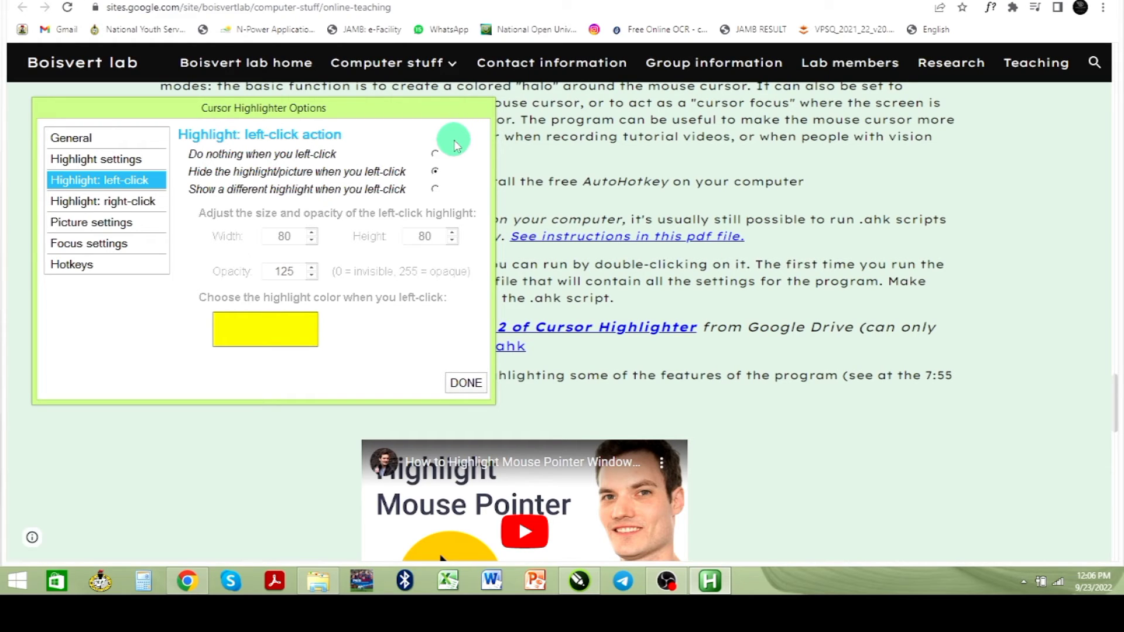
click(435, 190)
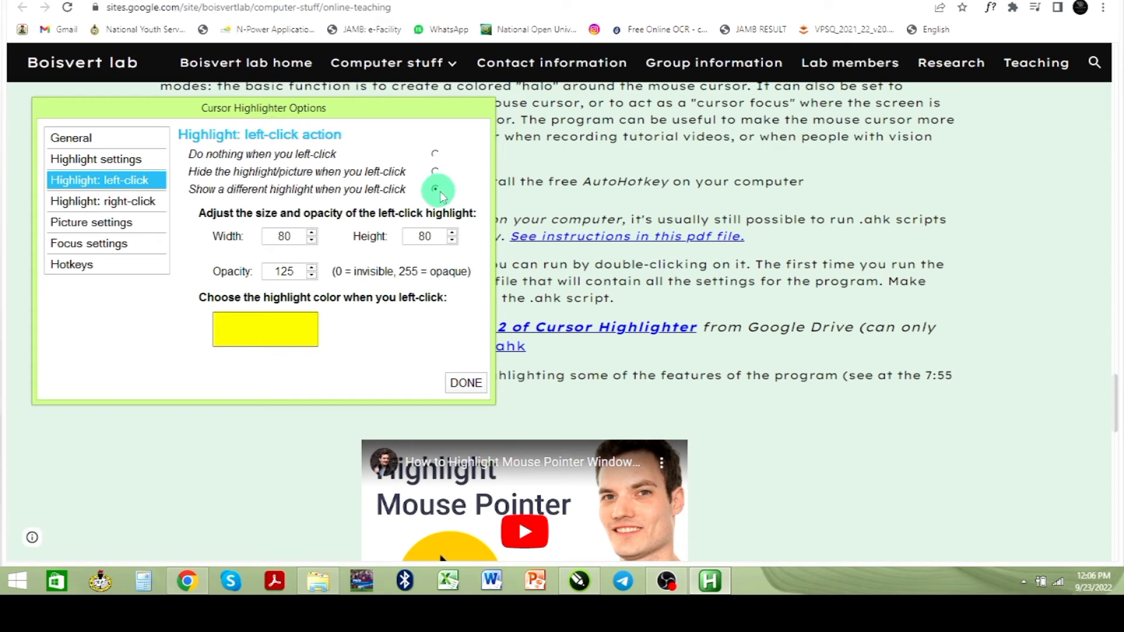
click(460, 150)
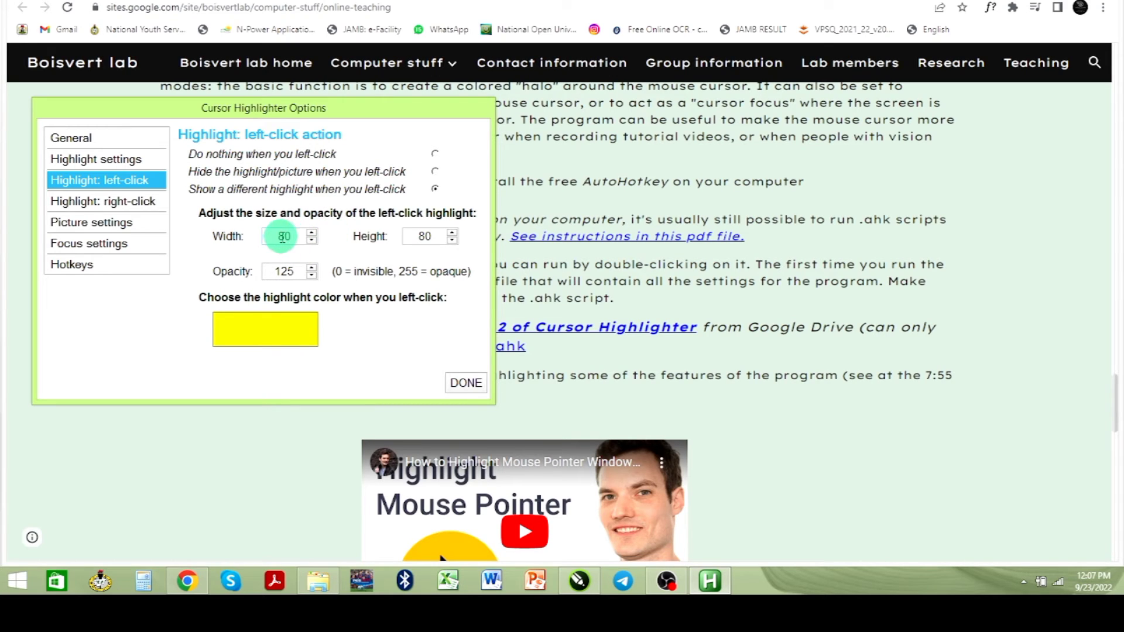
click(412, 147)
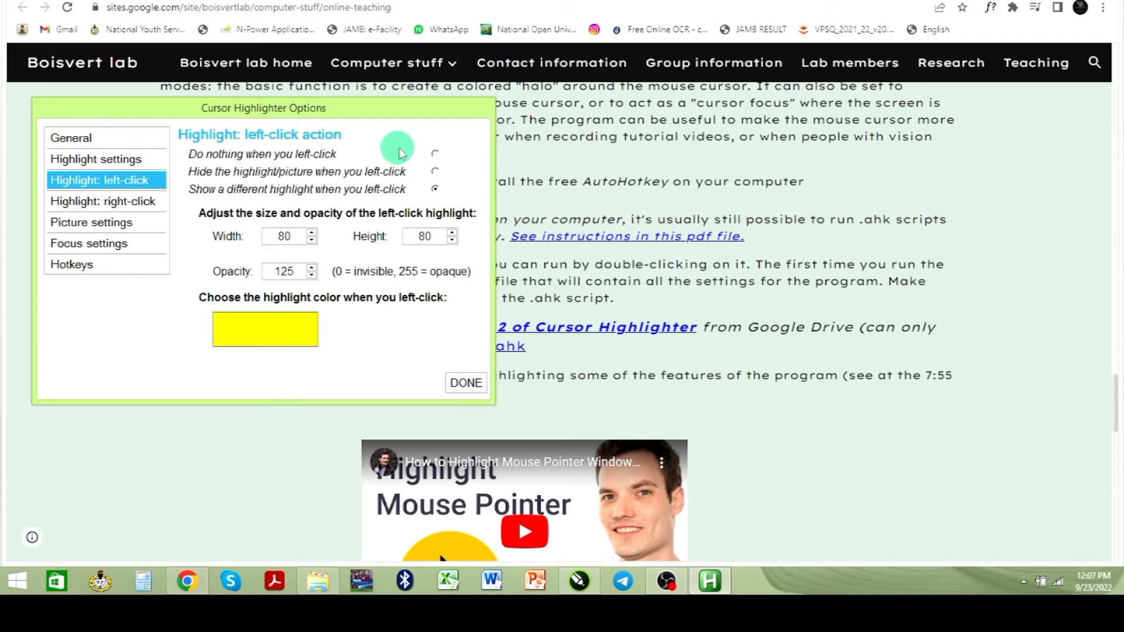
Change the left-click highlight color to pink (red 255, green 0, blue 128) and test it with several left clicks
click(287, 339)
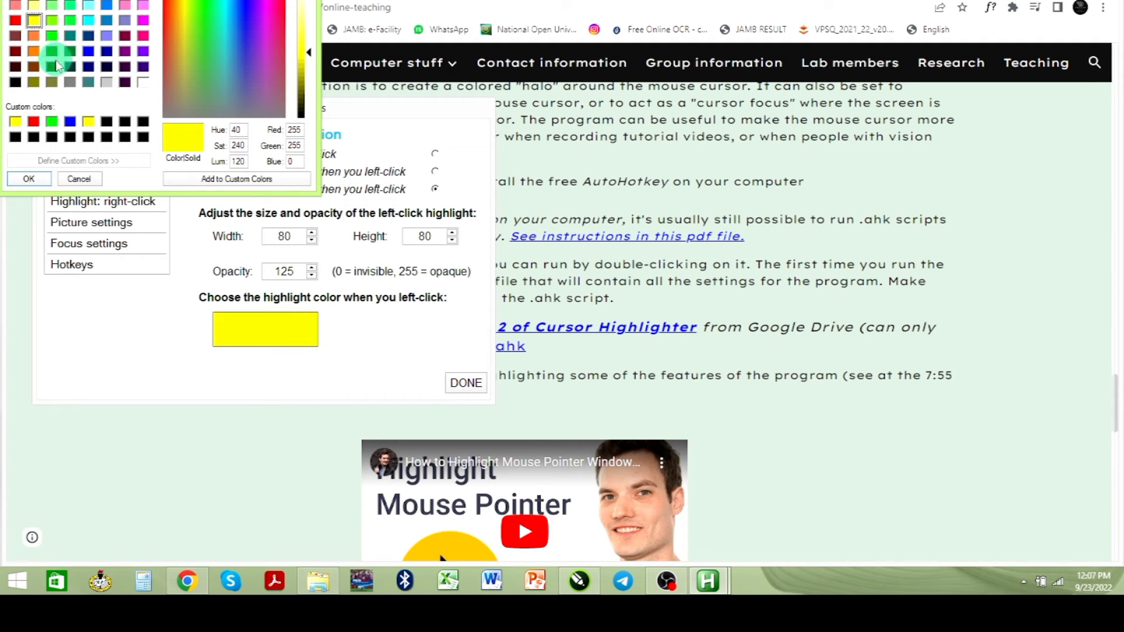
click(142, 36)
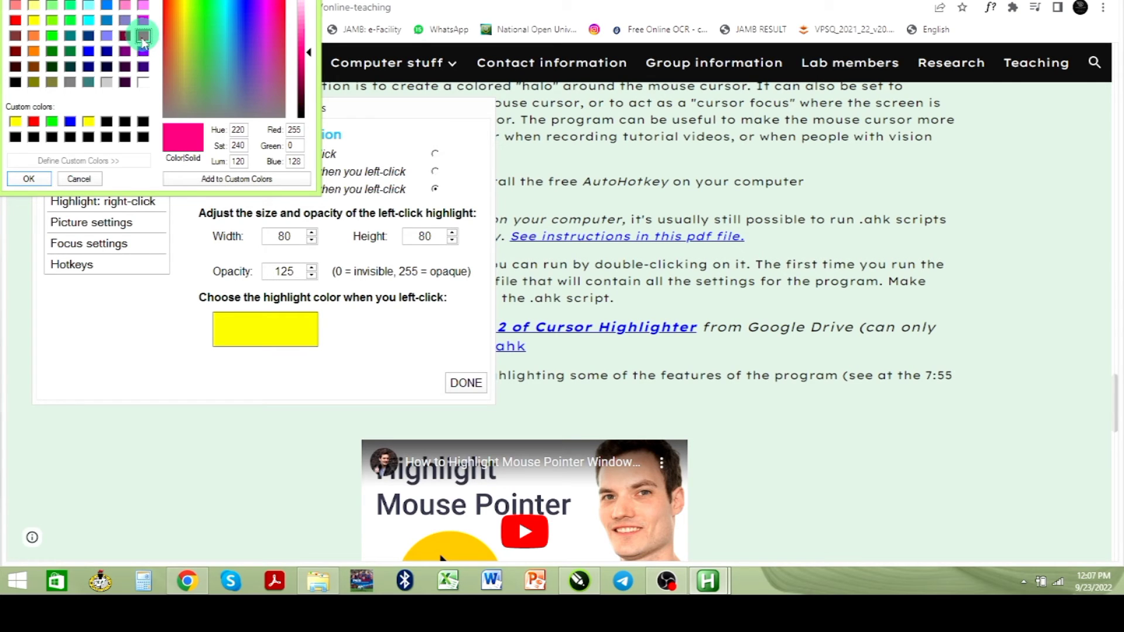
click(29, 177)
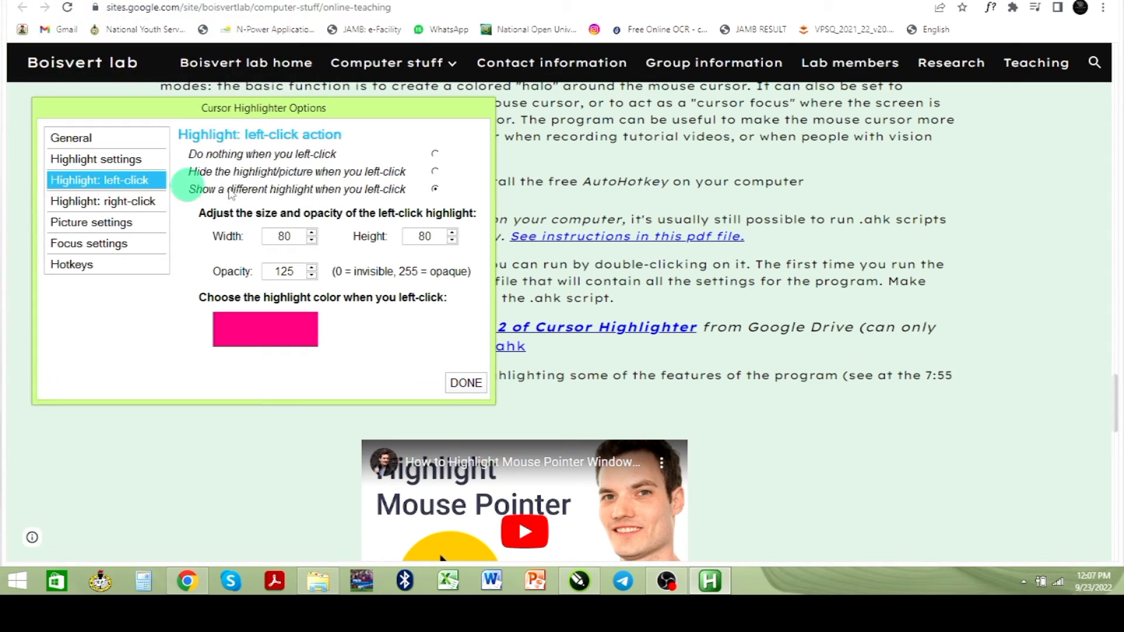
click(463, 144)
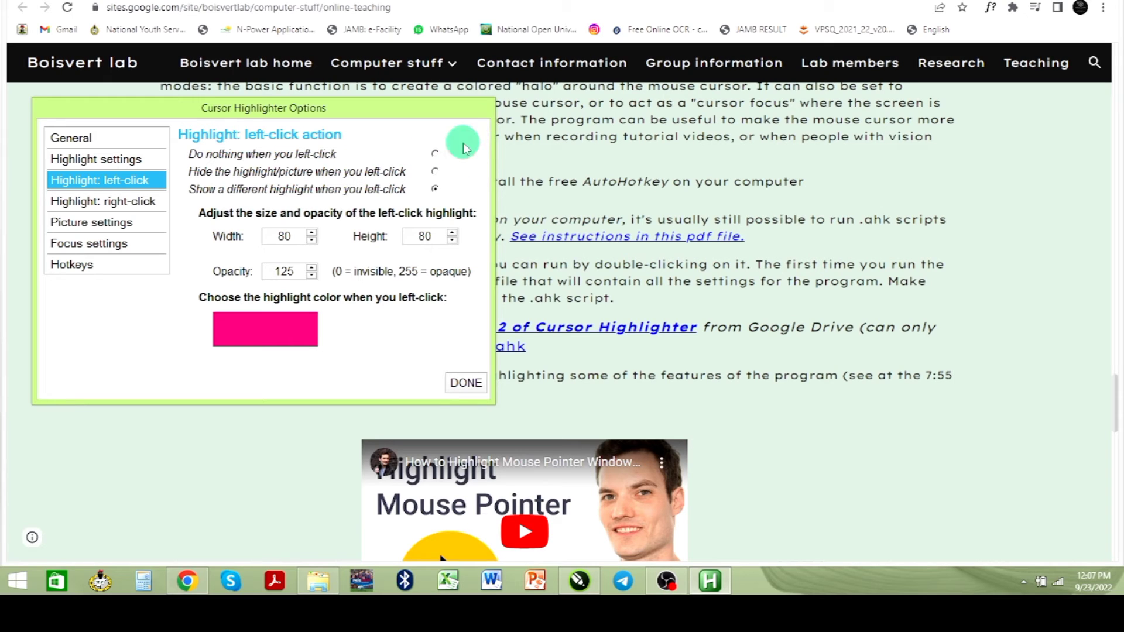
click(463, 144)
click(464, 144)
click(464, 144)
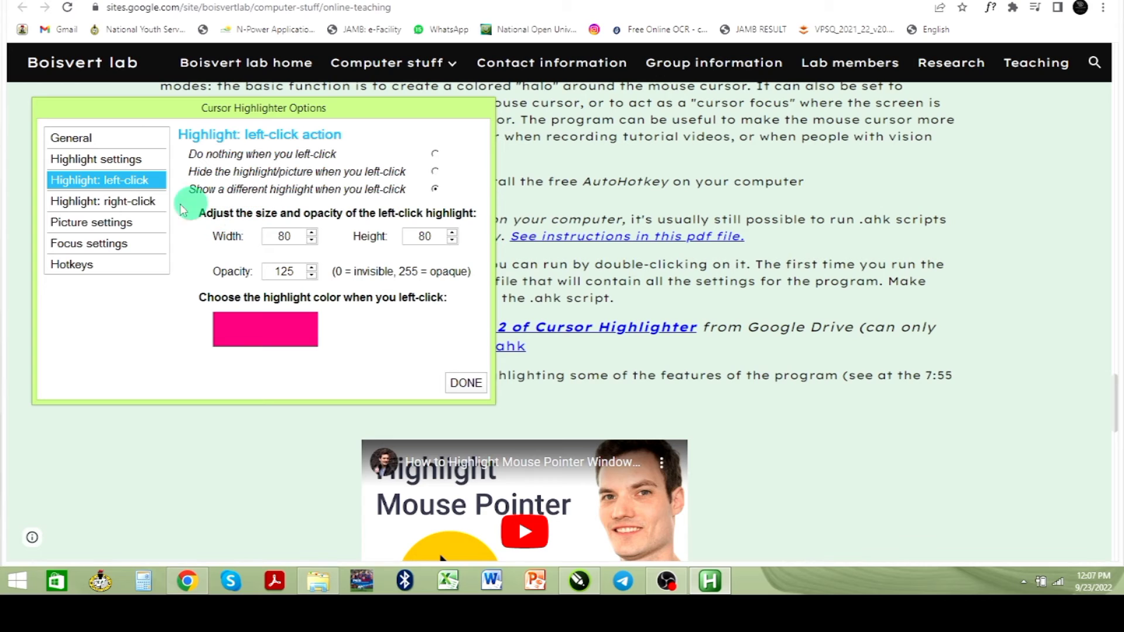
Go through the right-click, picture, focus and hotkey settings, selecting the picture file option for the picture cursor
click(123, 205)
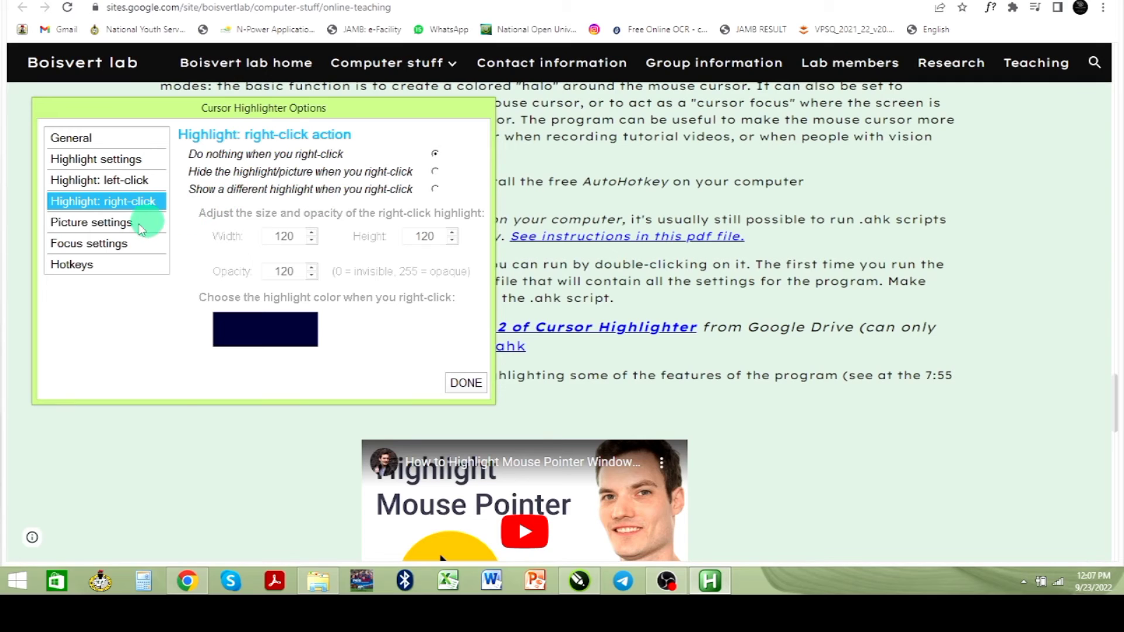
click(112, 230)
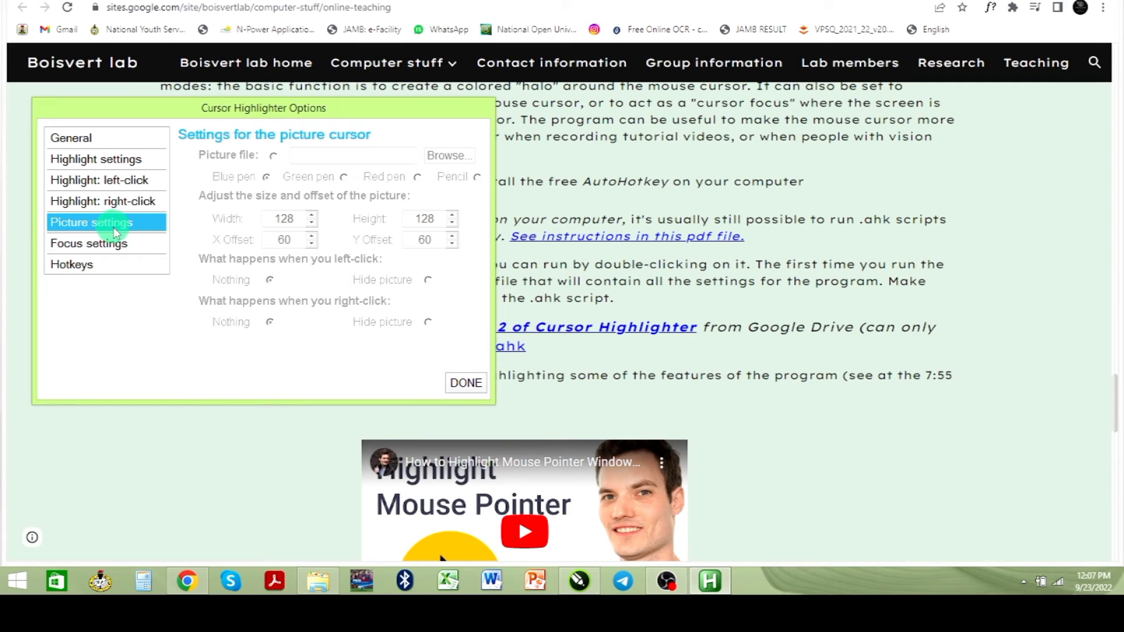
click(273, 160)
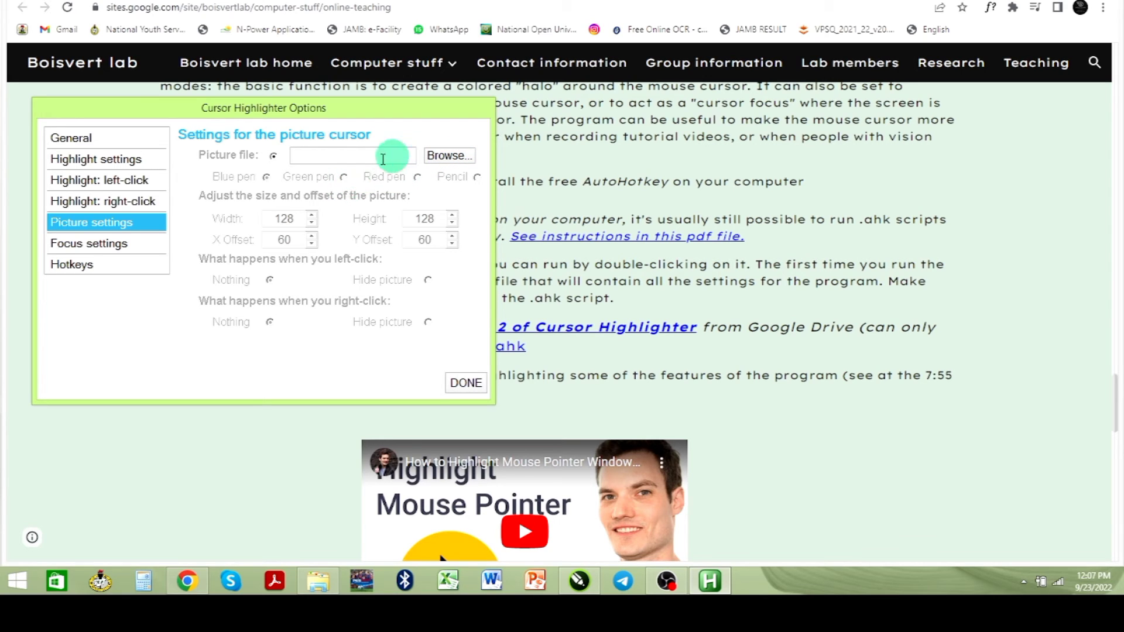
click(71, 252)
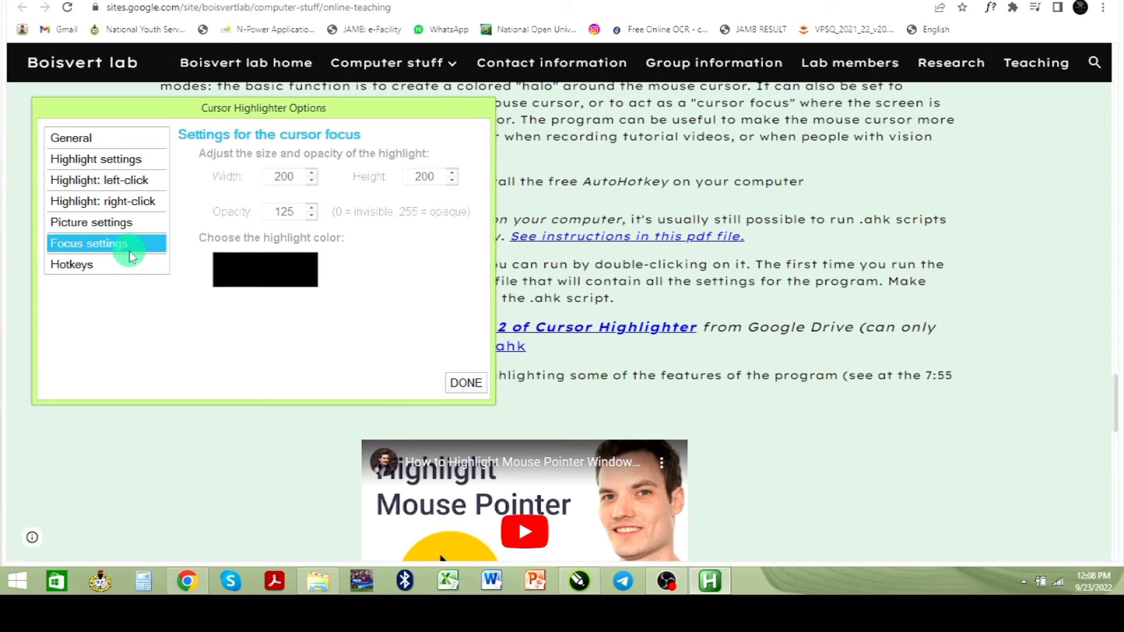
click(83, 273)
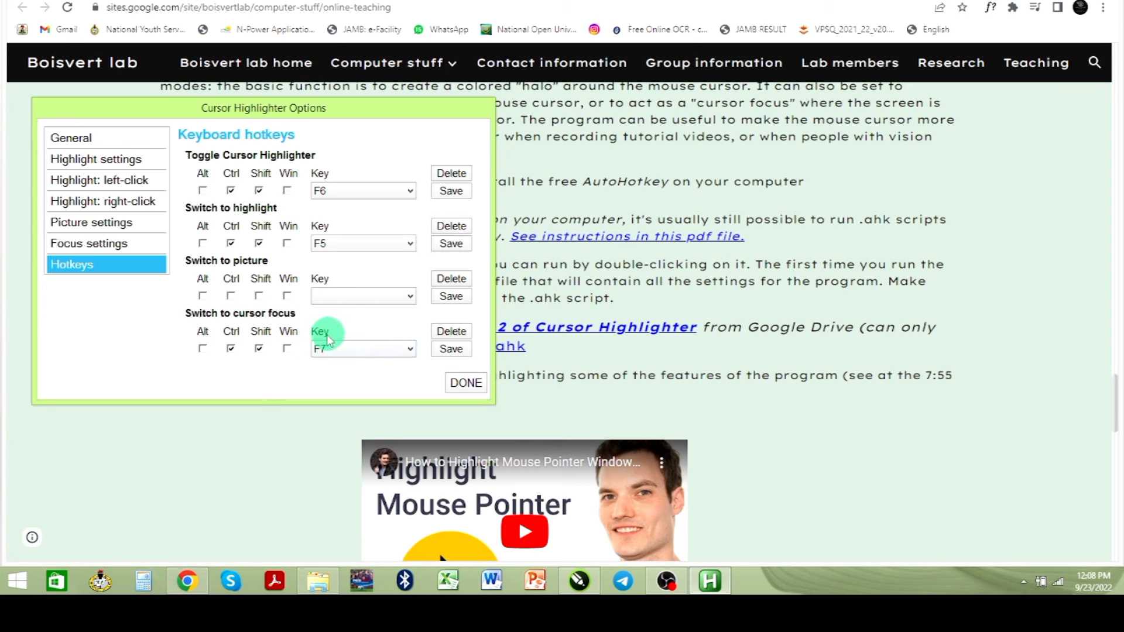
On the Cursor Highlighter web page, test the hotkeys by switching to cursor focus and back to the highlight, and toggle the highlighter off
click(791, 422)
scroll(454, 364, up, 4)
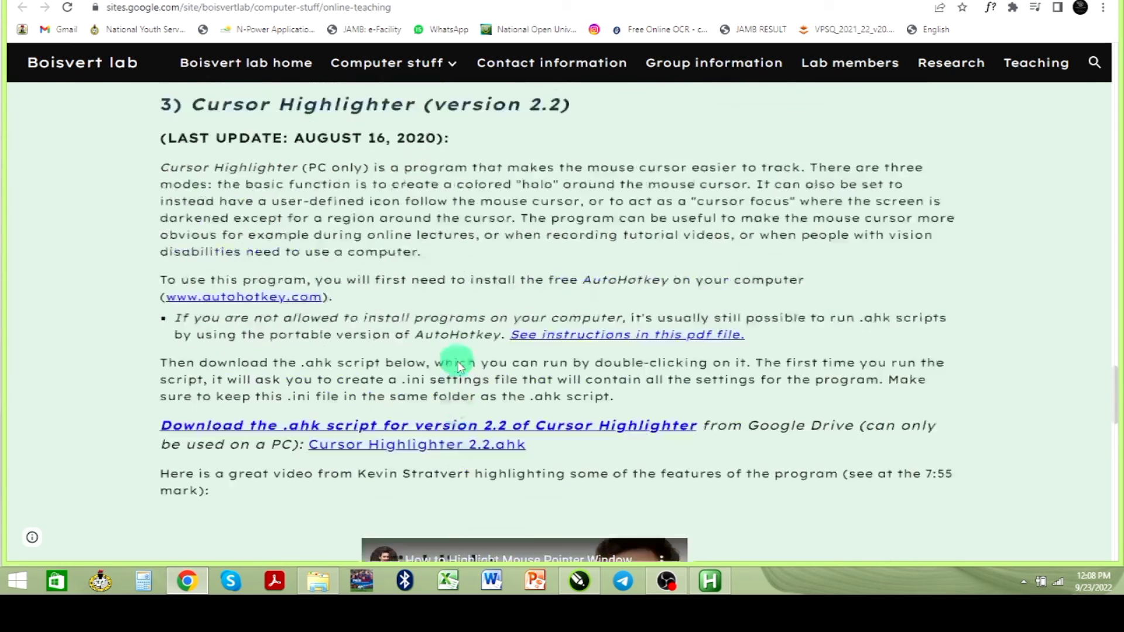
scroll(459, 361, down, 2)
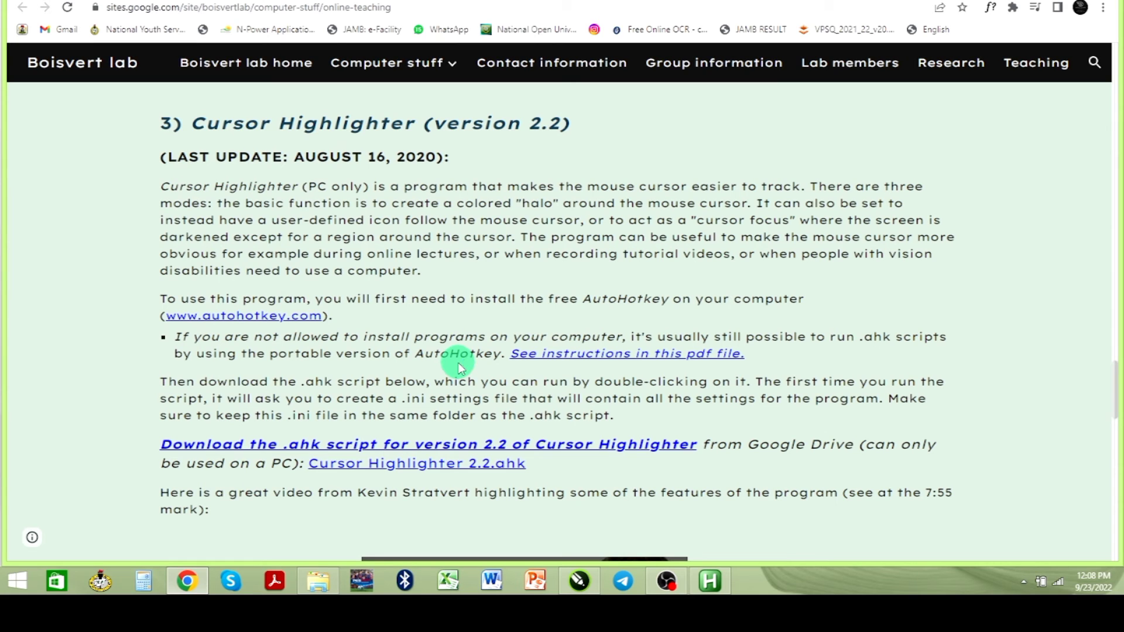
key(F9)
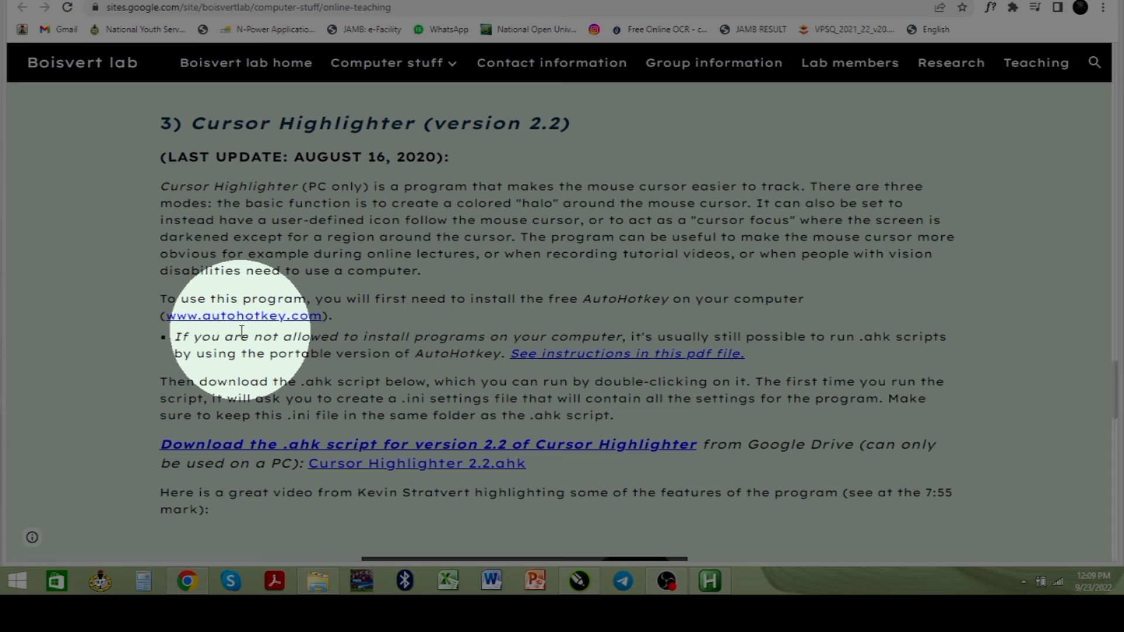
key(F9)
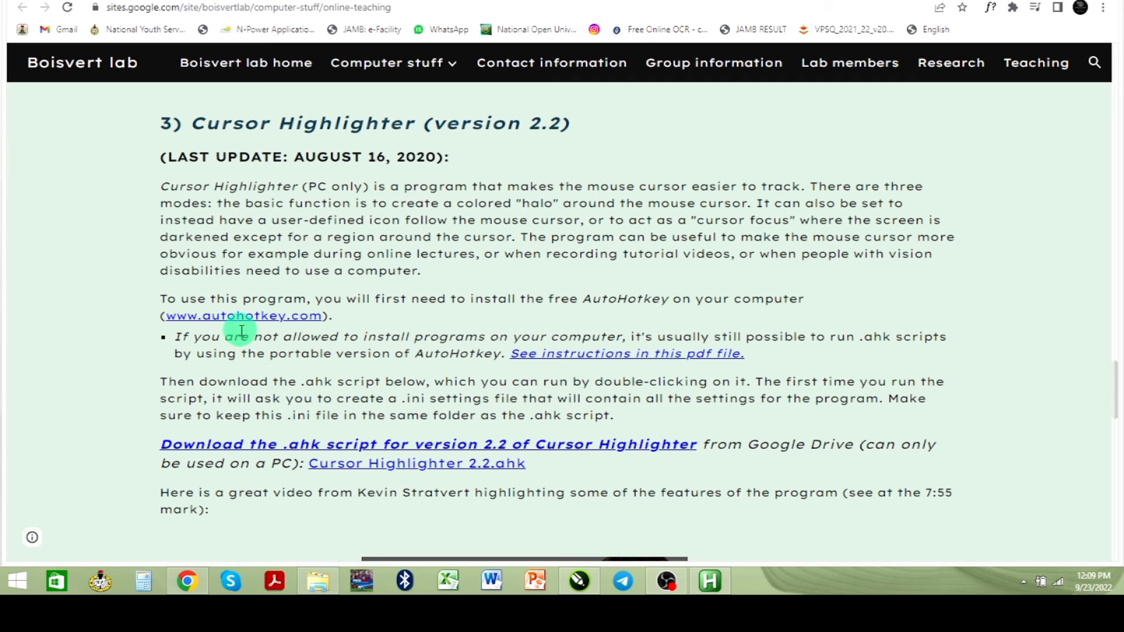
click(544, 215)
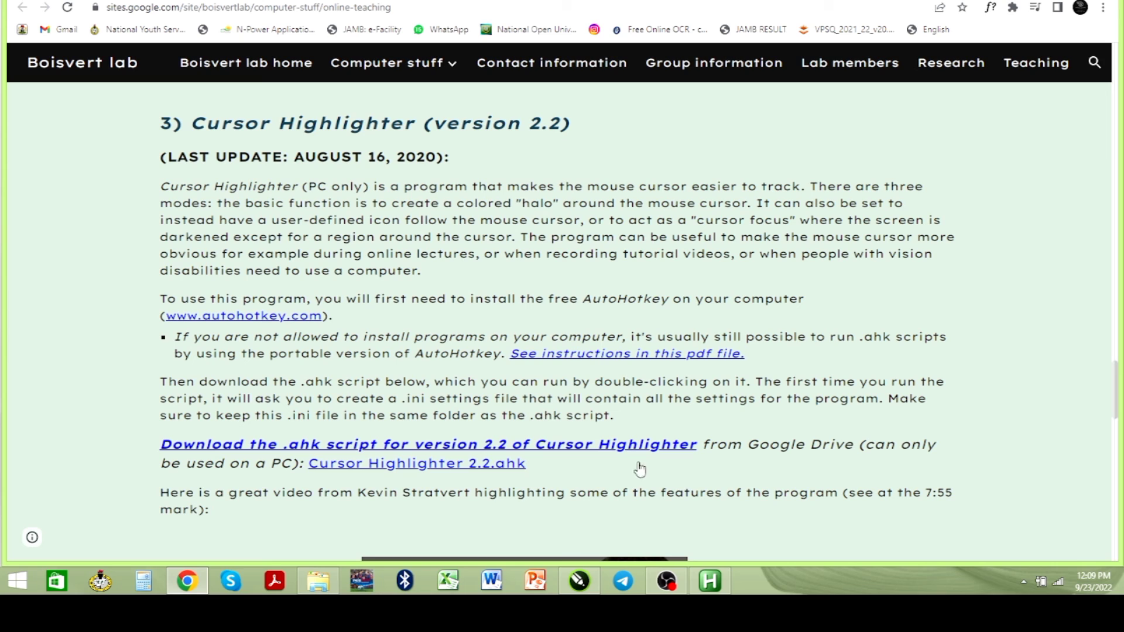
Bring back the keyboard hotkeys settings and toggle the highlighter on and off through its system tray icon
click(711, 581)
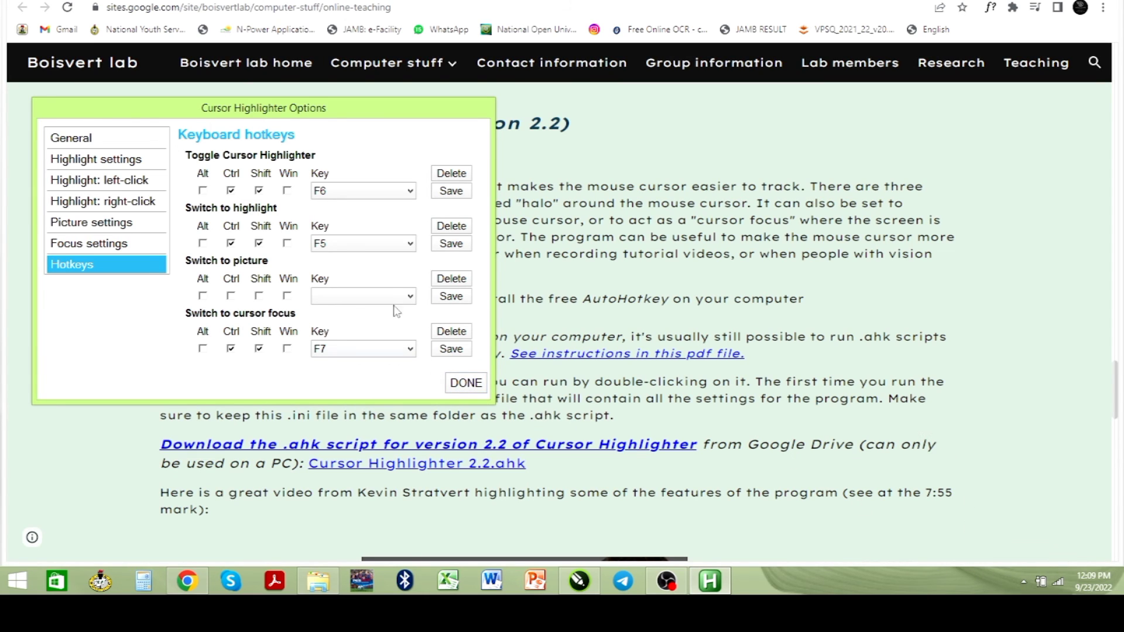
click(1023, 583)
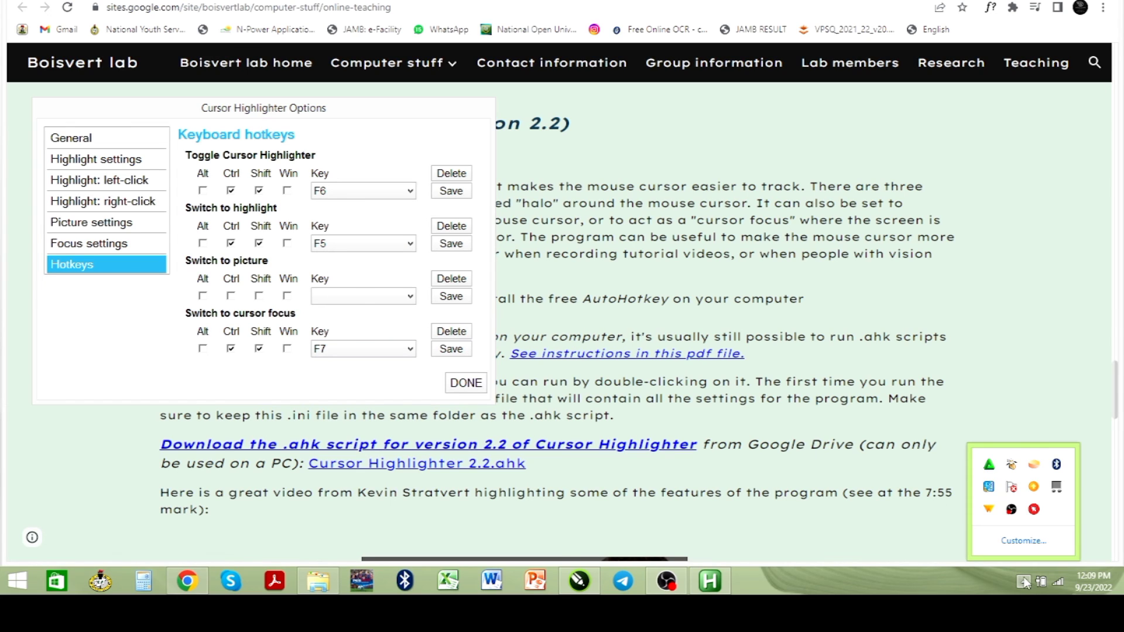
click(1035, 513)
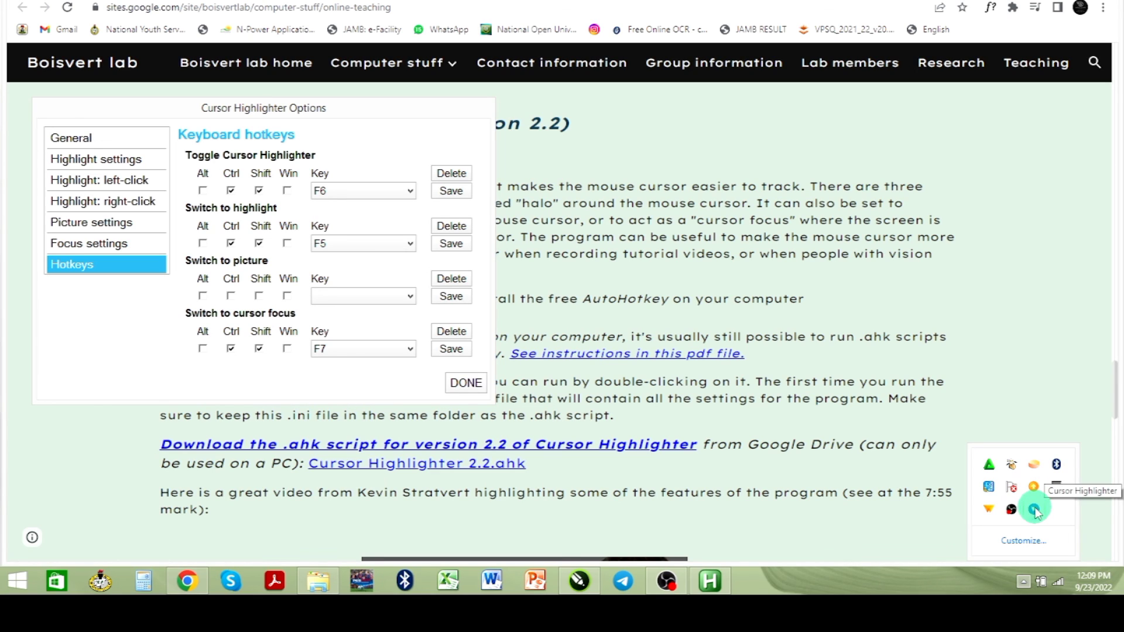
click(1034, 513)
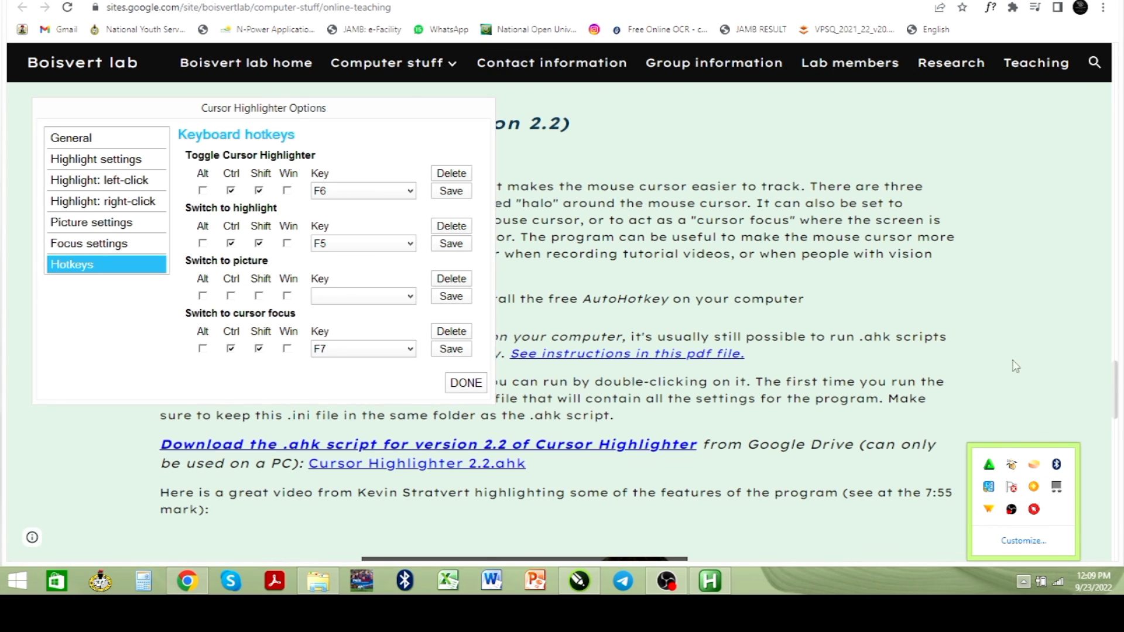
click(1014, 406)
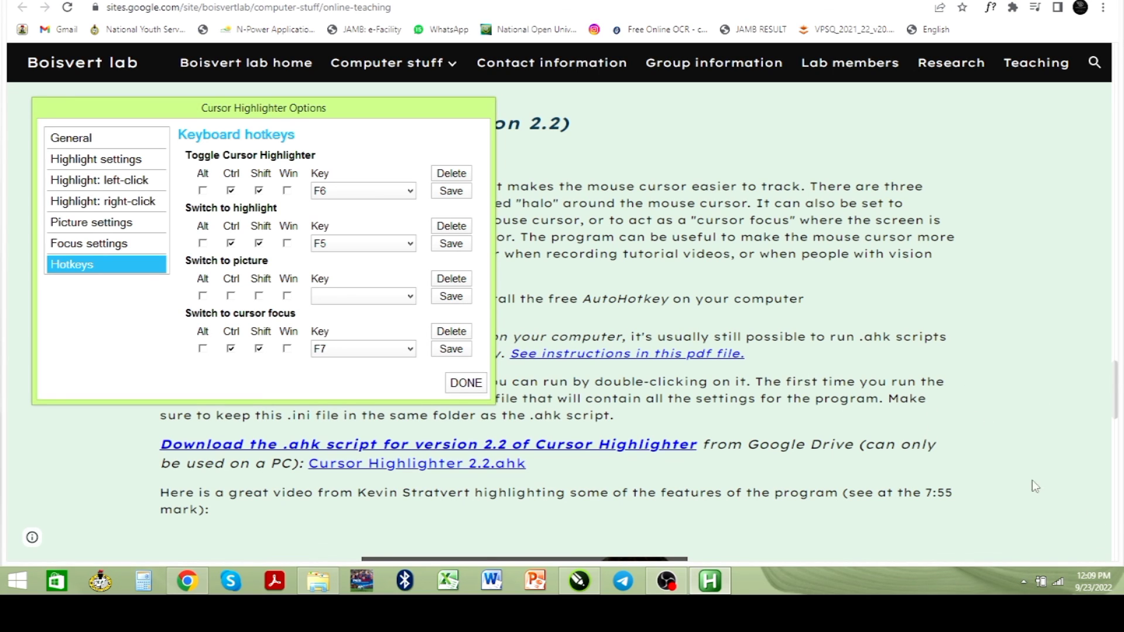
Turn the highlighter on from the system tray and exit Cursor Highlighter
click(1024, 582)
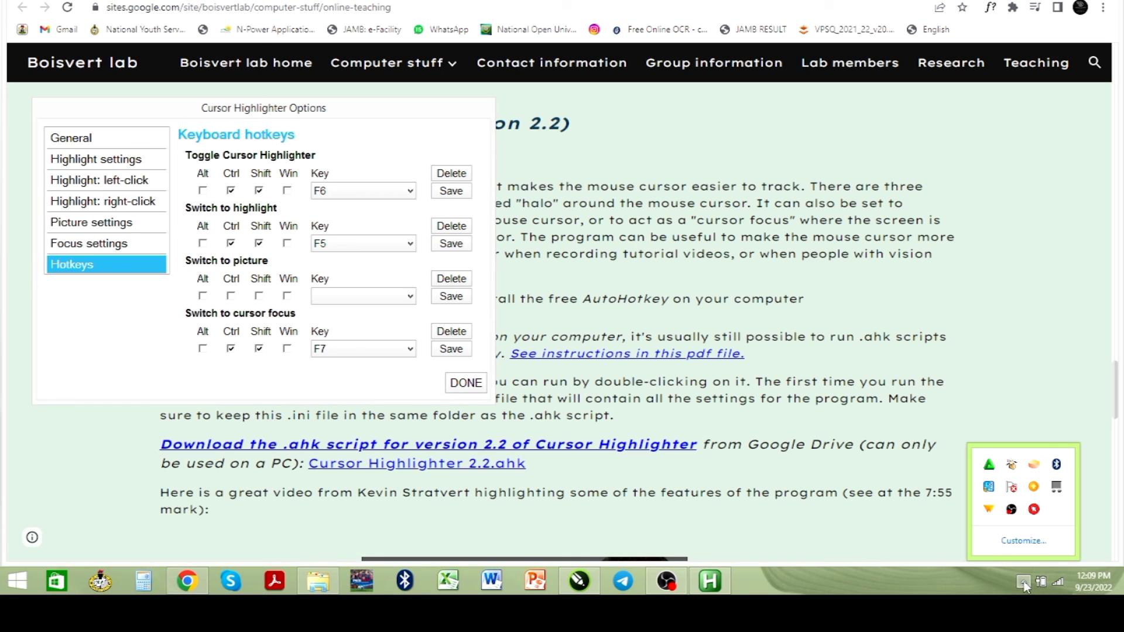
click(1034, 516)
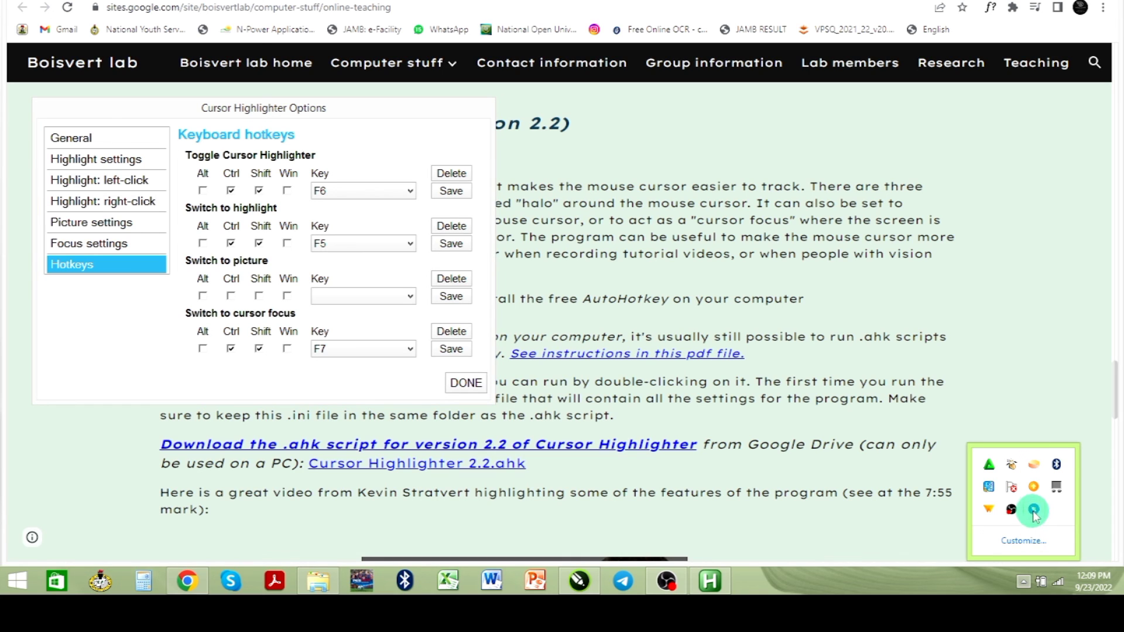
right_click(1033, 514)
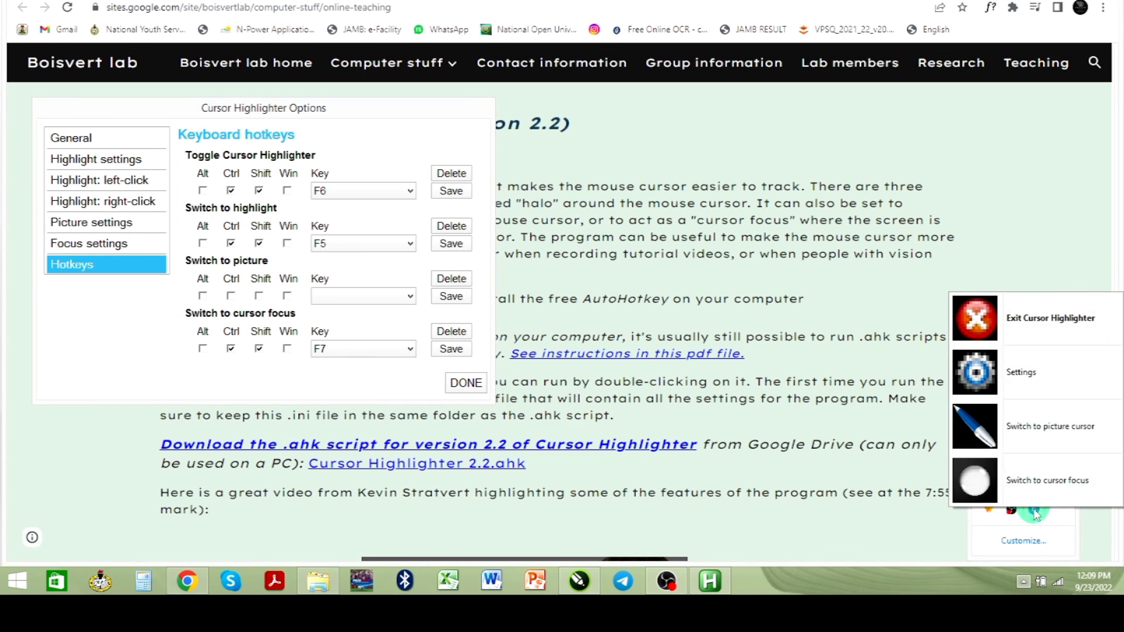
click(1000, 338)
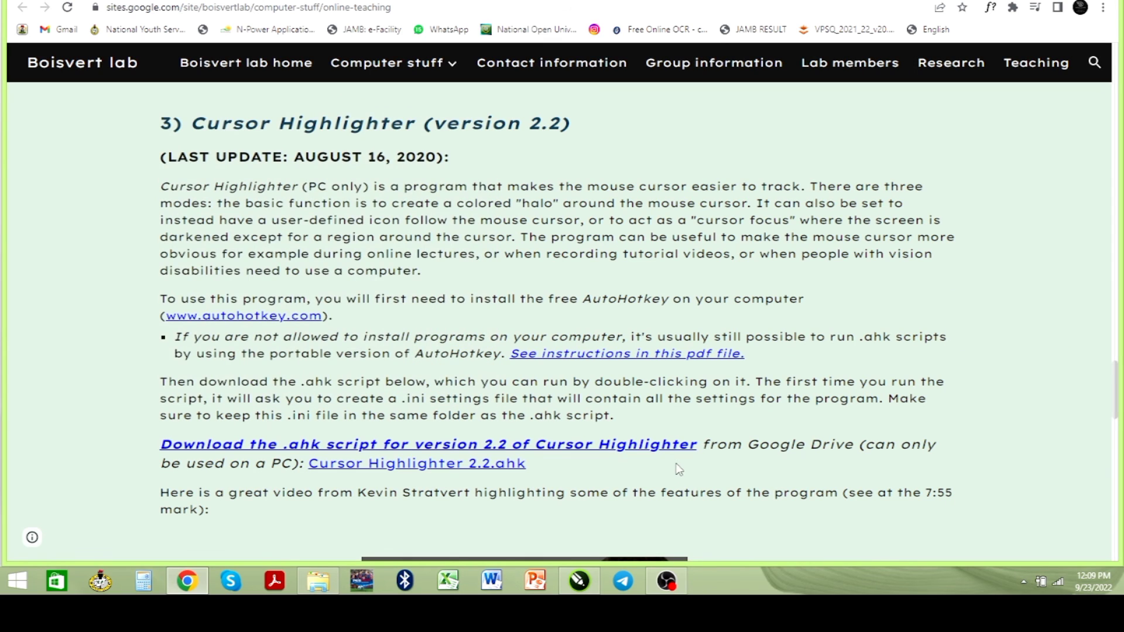